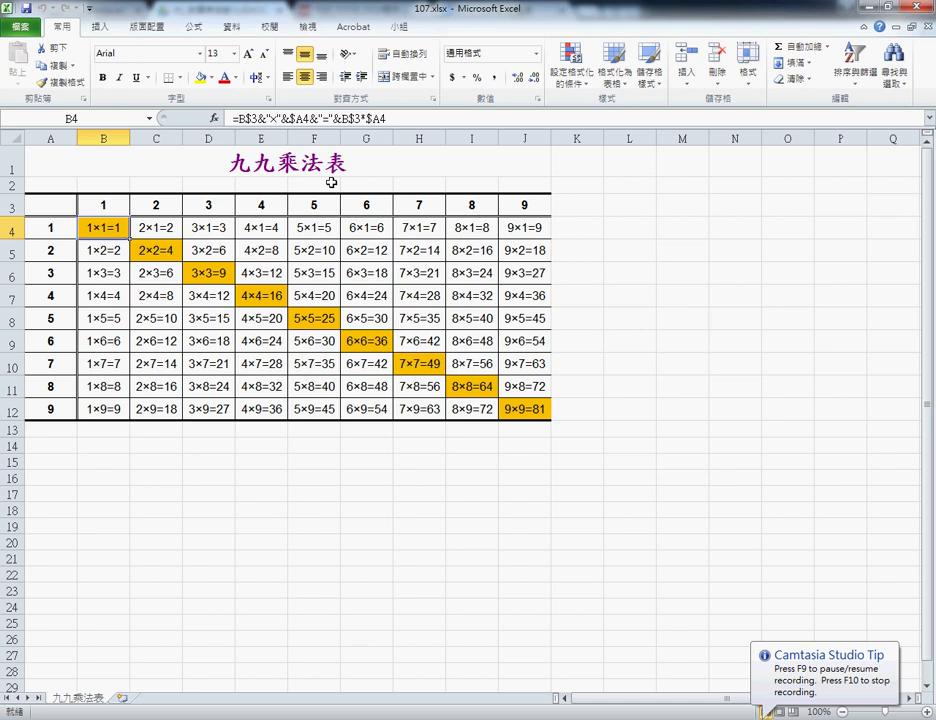
- Point out the title's A1:J1 merge and 標楷體 bold 24-pt formatting, then make it purple
left_click(343, 169)
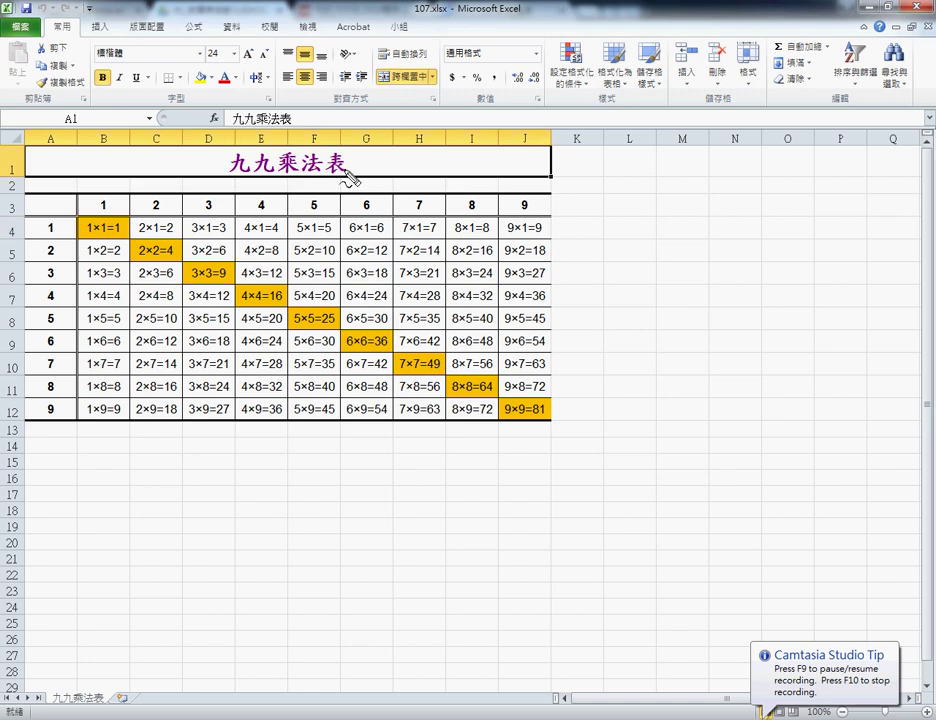
mouse_move(24, 176)
left_mouse_down()
mouse_move(148, 150)
mouse_move(543, 176)
left_mouse_up()
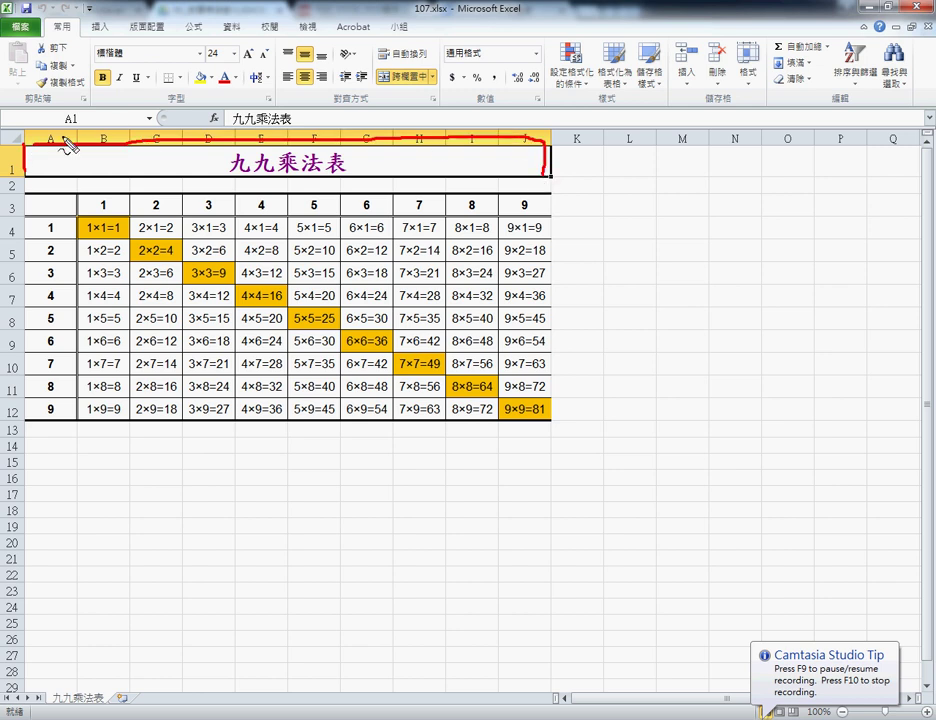
left_click_drag(62, 128, 58, 127)
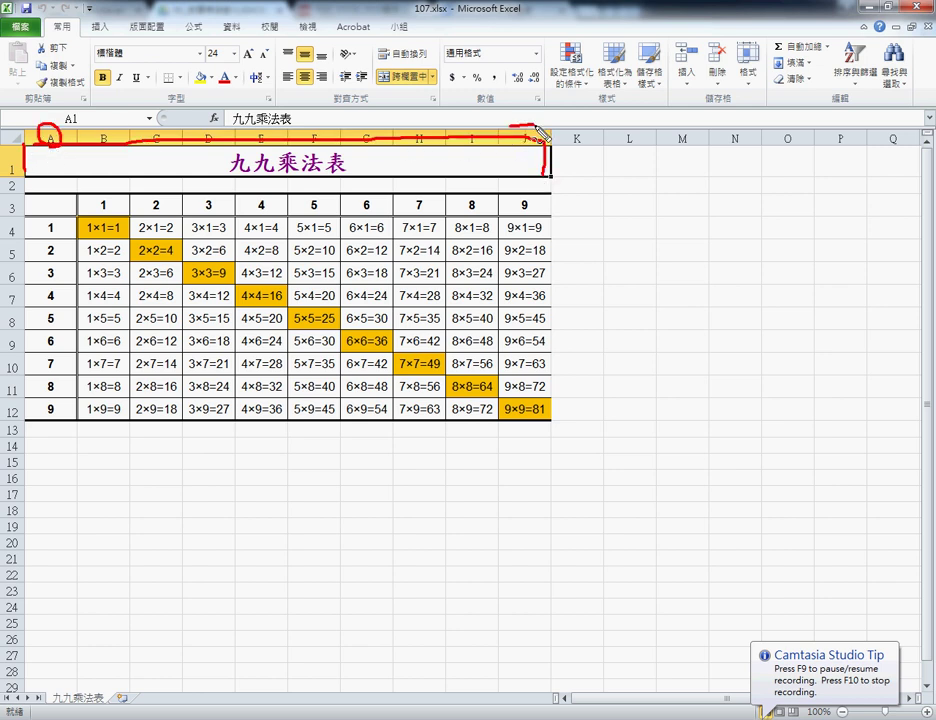
left_click_drag(541, 131, 510, 130)
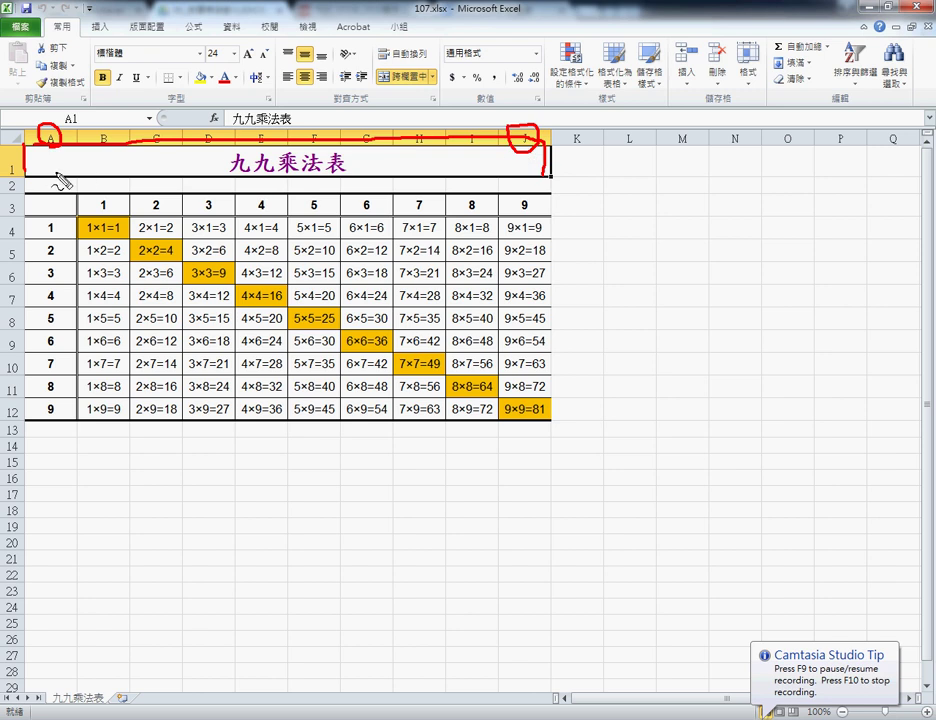
left_click_drag(60, 180, 505, 178)
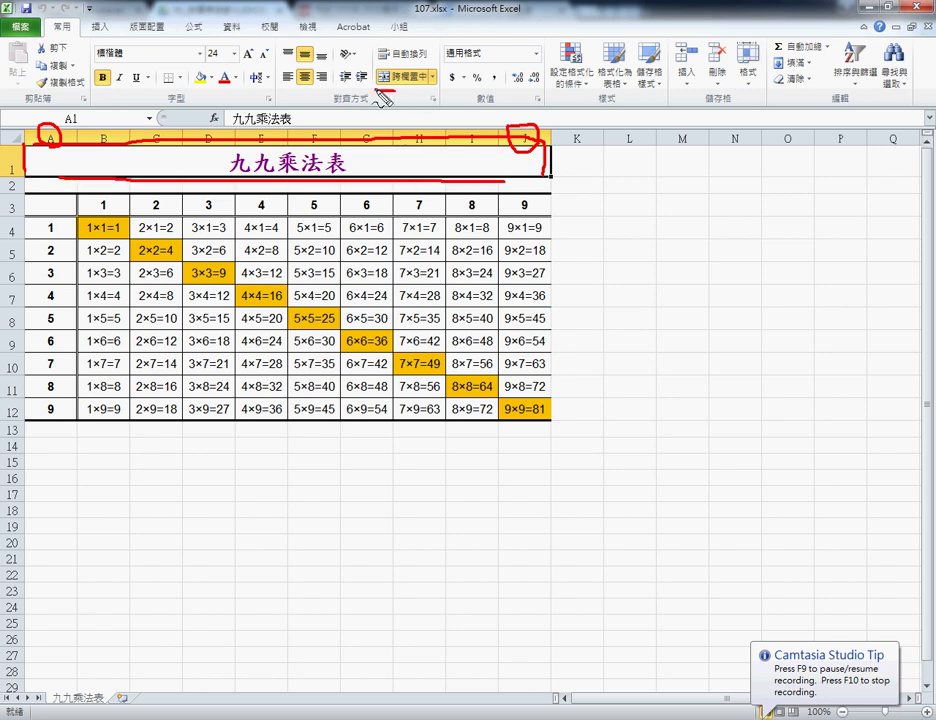
left_click_drag(383, 97, 432, 92)
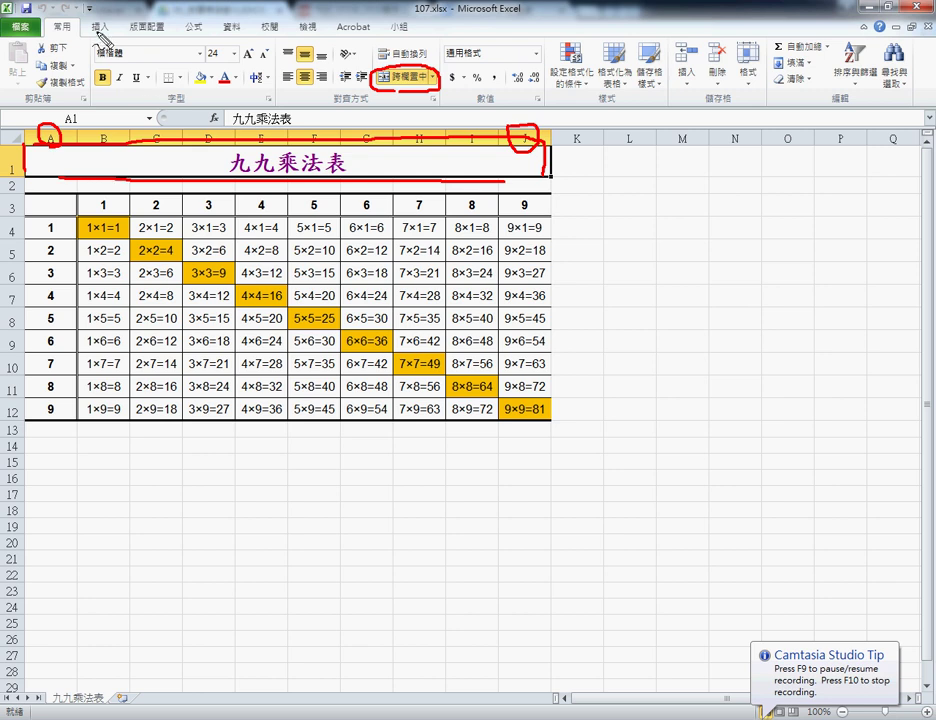
mouse_move(124, 47)
left_mouse_down()
mouse_move(102, 77)
mouse_move(98, 66)
left_mouse_up()
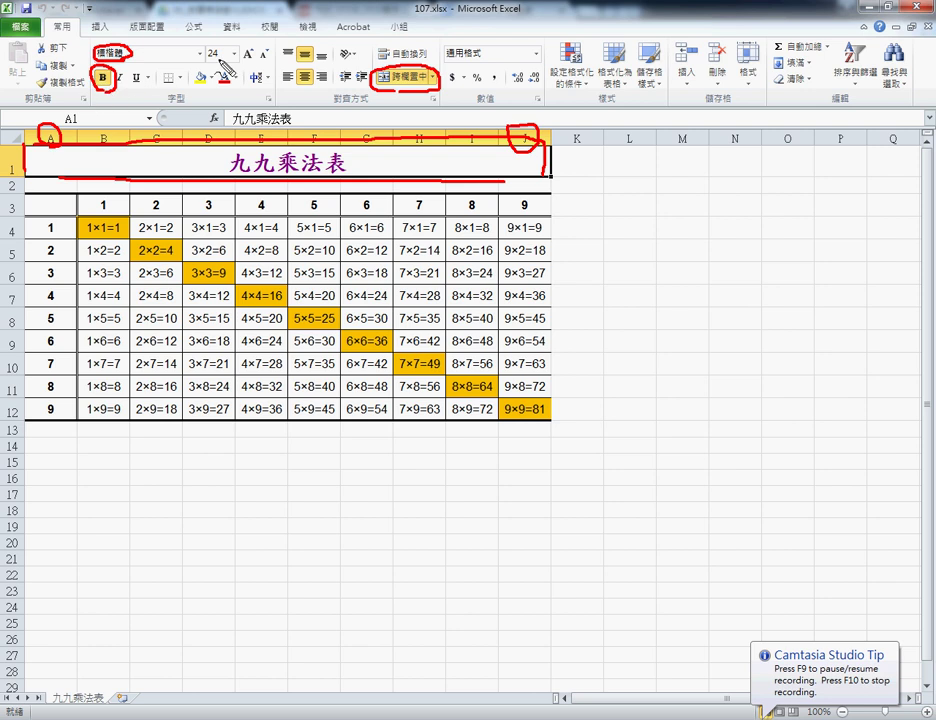
left_click_drag(203, 45, 213, 64)
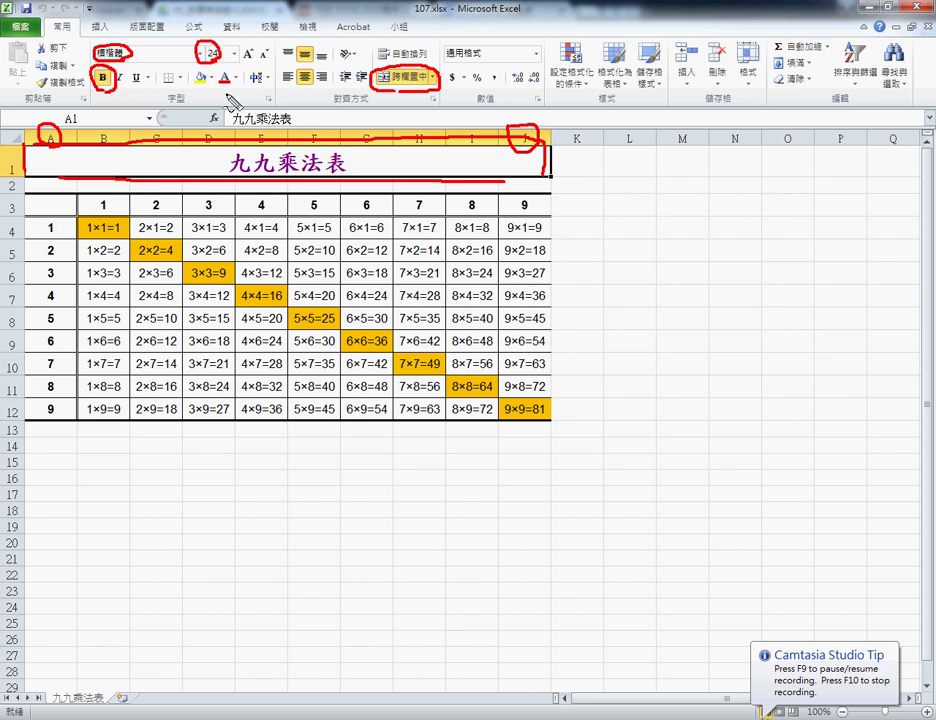
left_click_drag(213, 88, 216, 68)
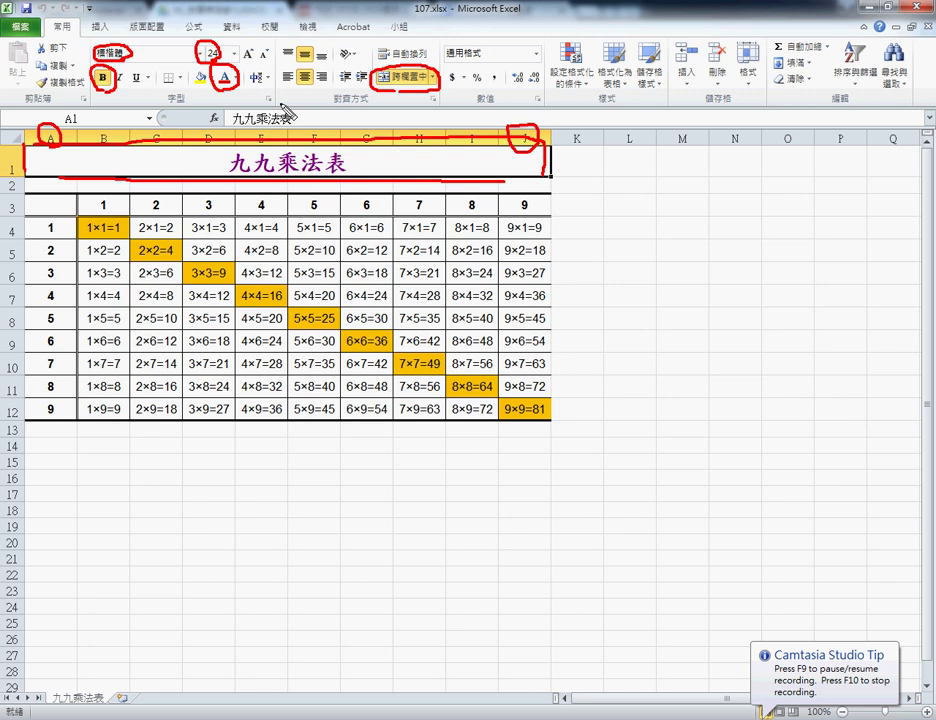
key("Escape")
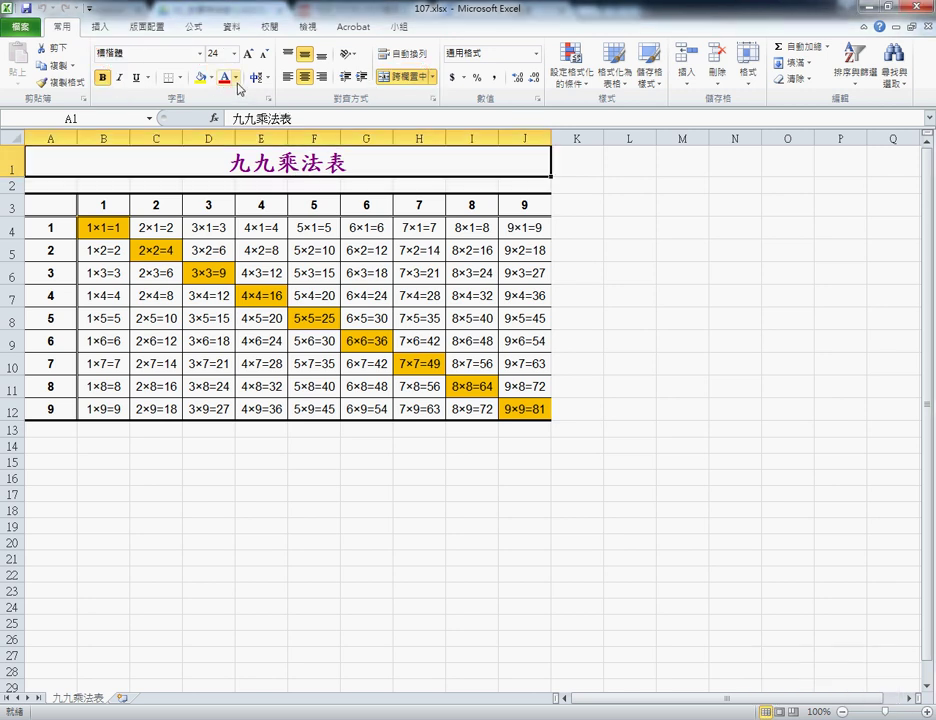
left_click(236, 78)
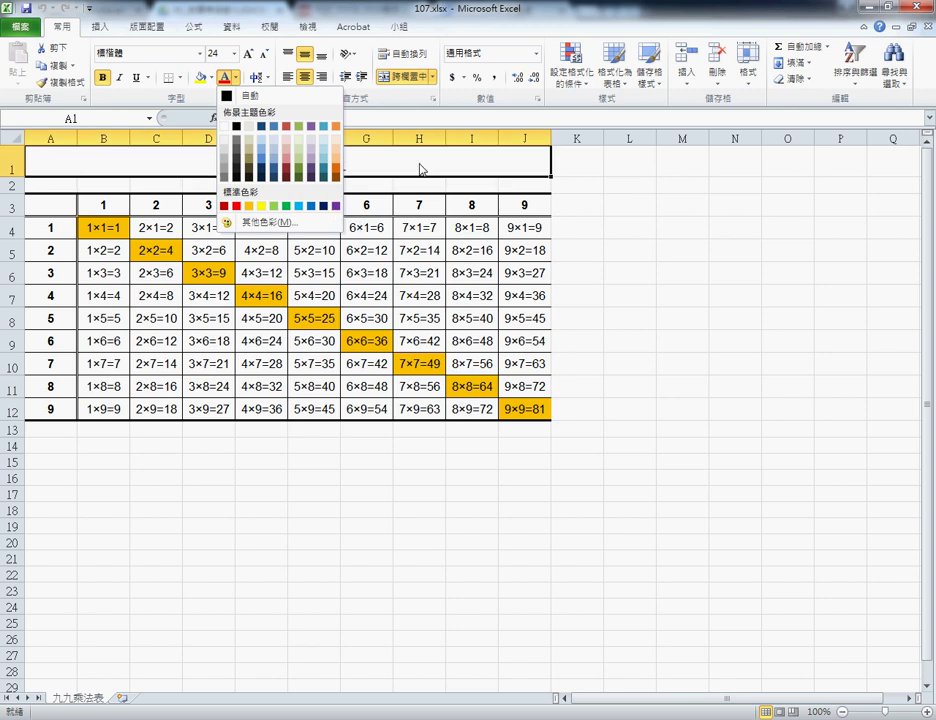
left_click(336, 206)
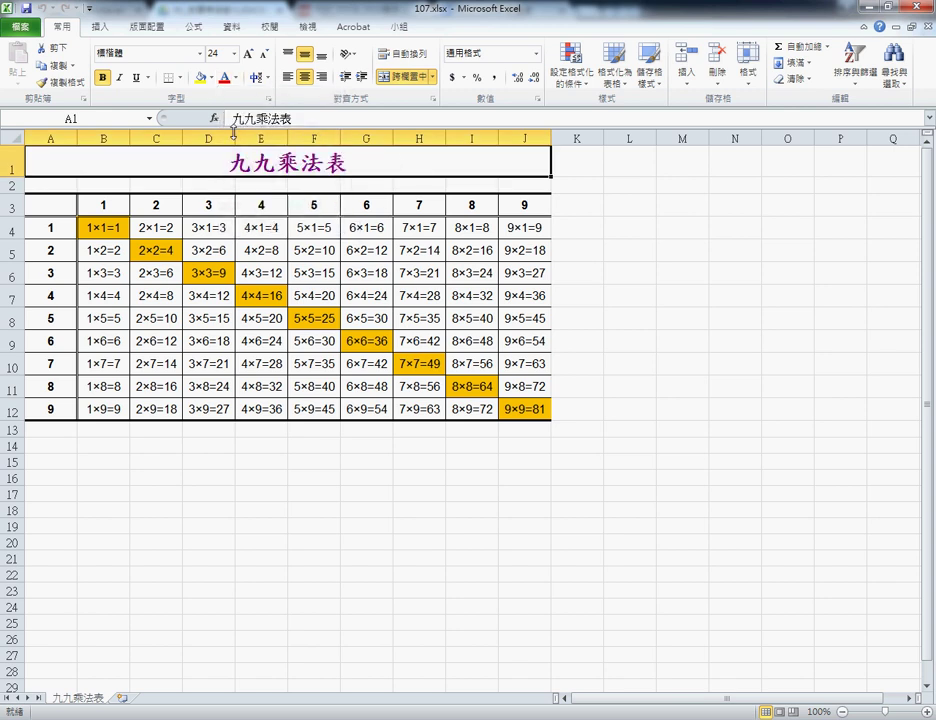
- Create a new blank workbook from File > New
left_click(31, 31)
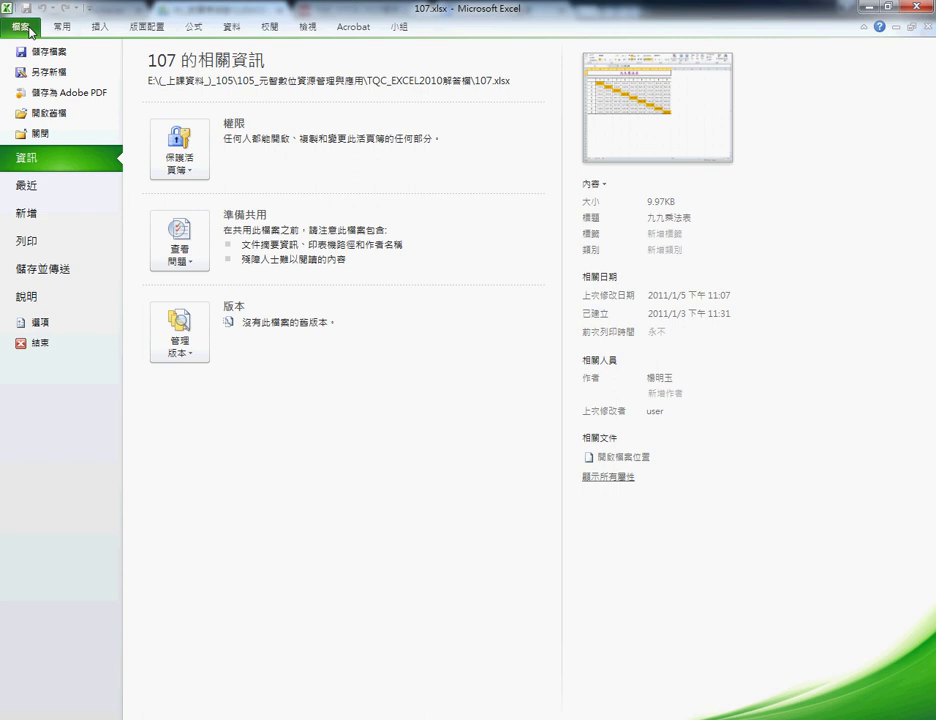
left_click(40, 220)
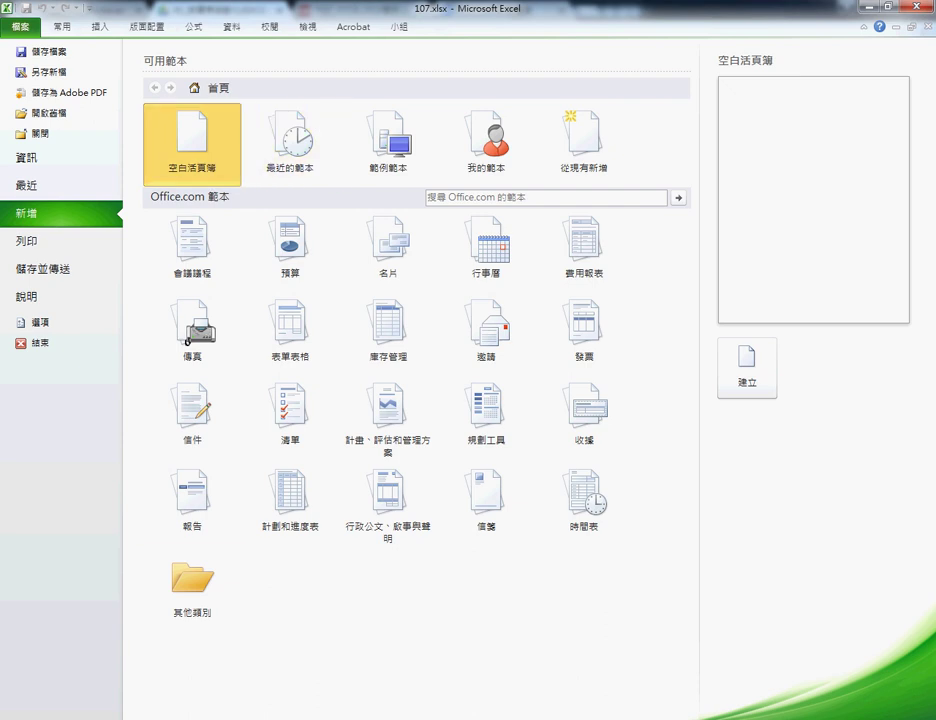
double_click(232, 170)
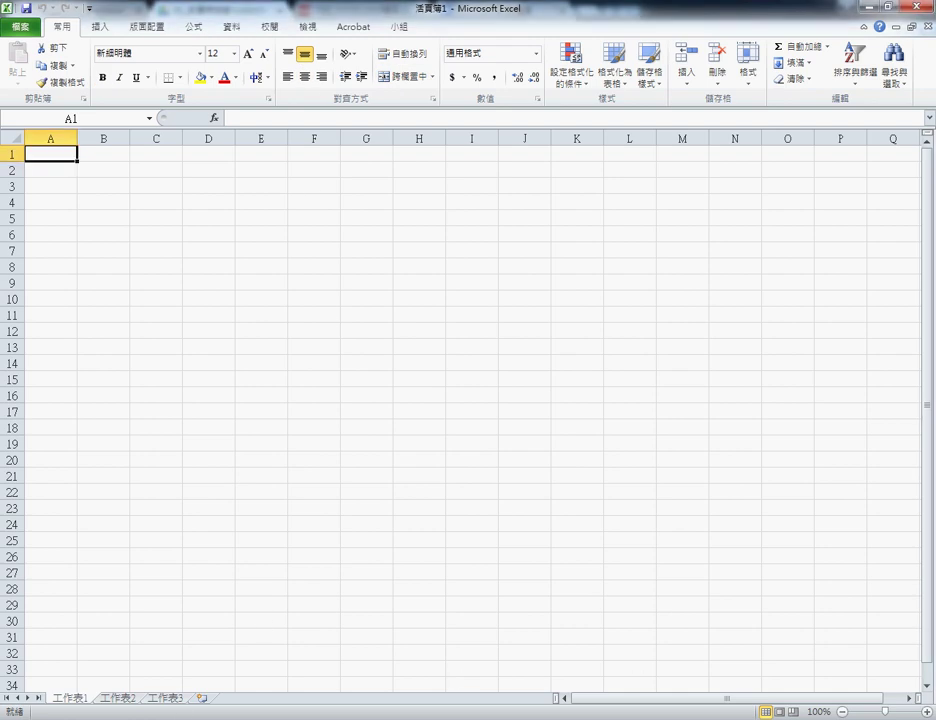
- Set the 新注音 2010 input method's keyboard layout to 倚天注音鍵盤 and confirm the settings
right_click(700, 716)
left_click(750, 712)
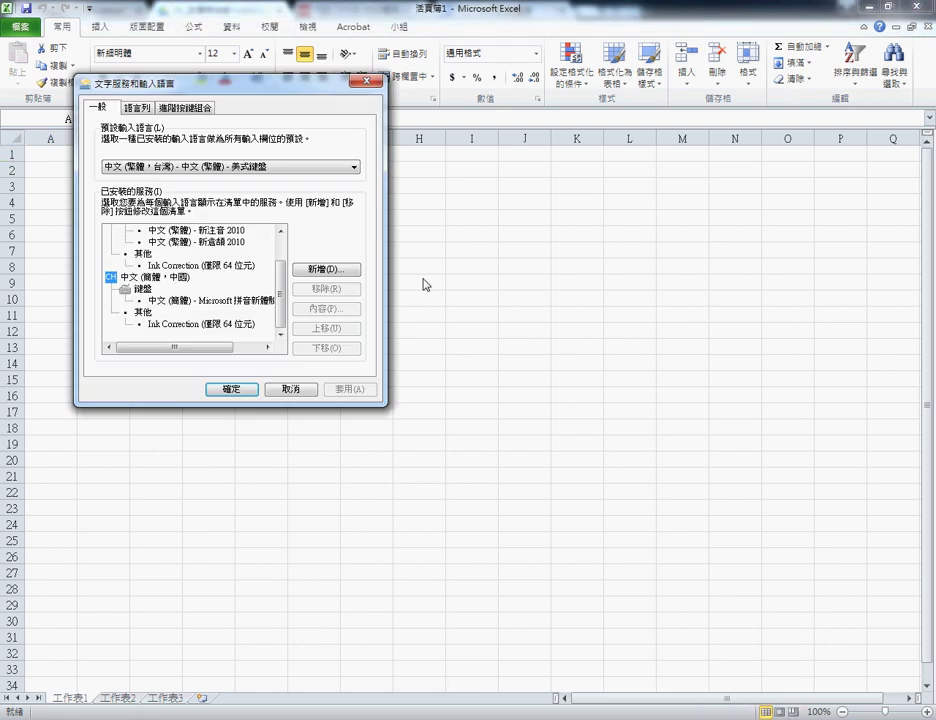
left_click_drag(280, 300, 280, 246)
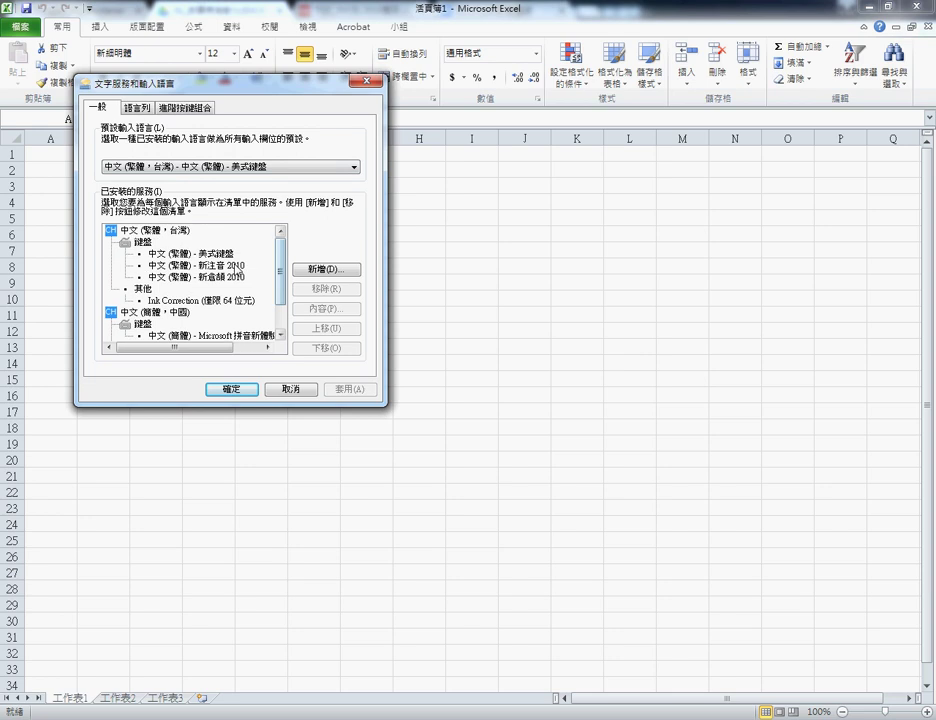
double_click(196, 265)
left_click(405, 198)
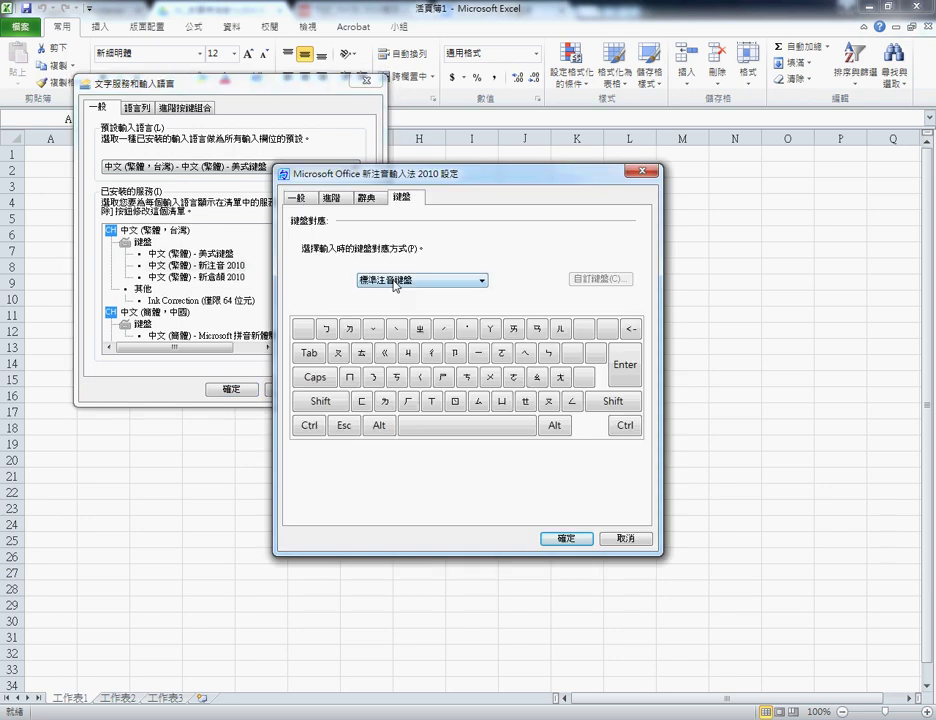
left_click(393, 281)
left_click(422, 300)
key("Return")
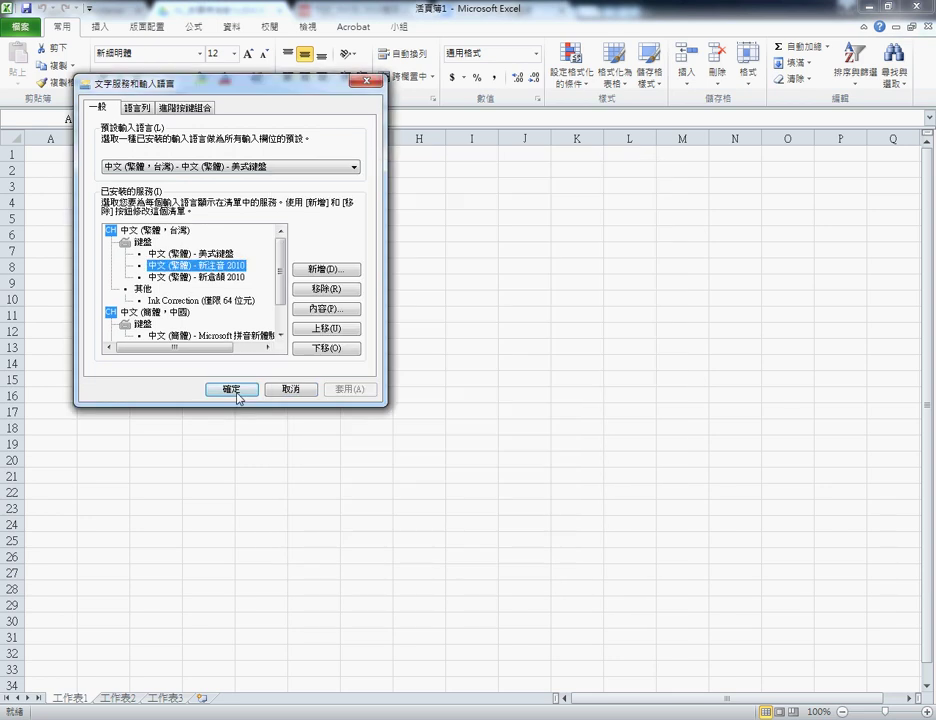
left_click(231, 389)
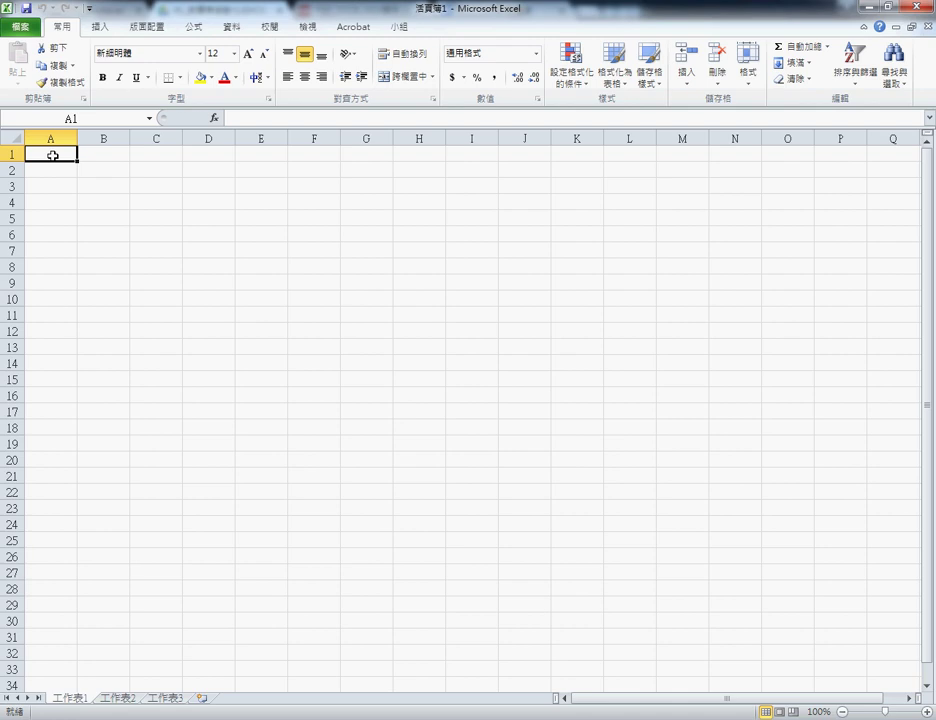
- Enter the title 九九乘法表 in A1 and merge and centre it across A1:J1
type("ㄐㄧ")
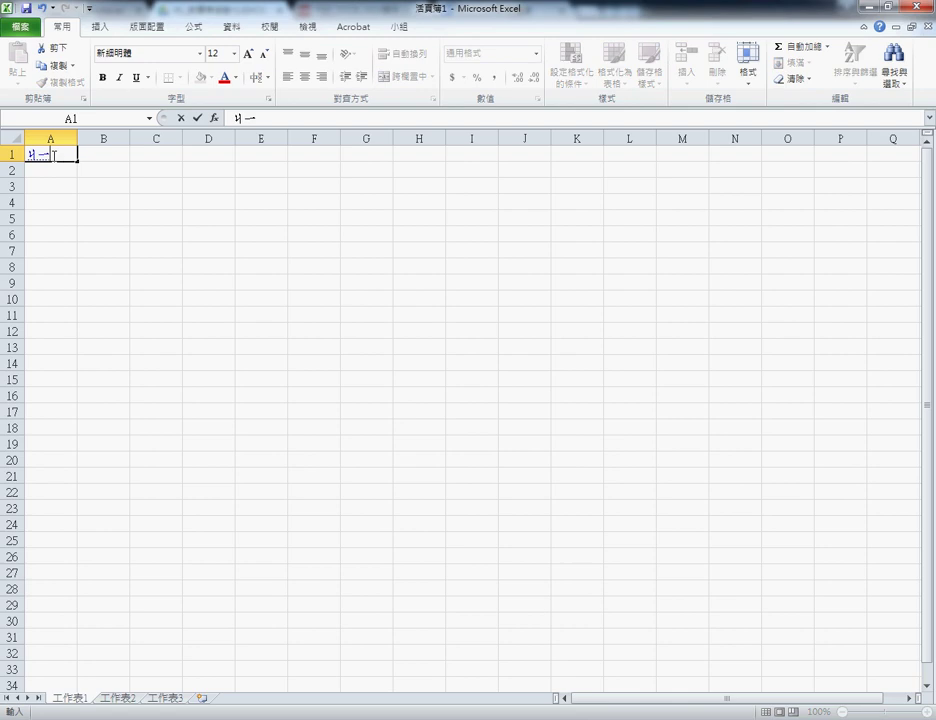
type("ㄡˇㄐ")
type("ㄧㄡˇㄔㄥ")
type("ˊㄈㄚ")
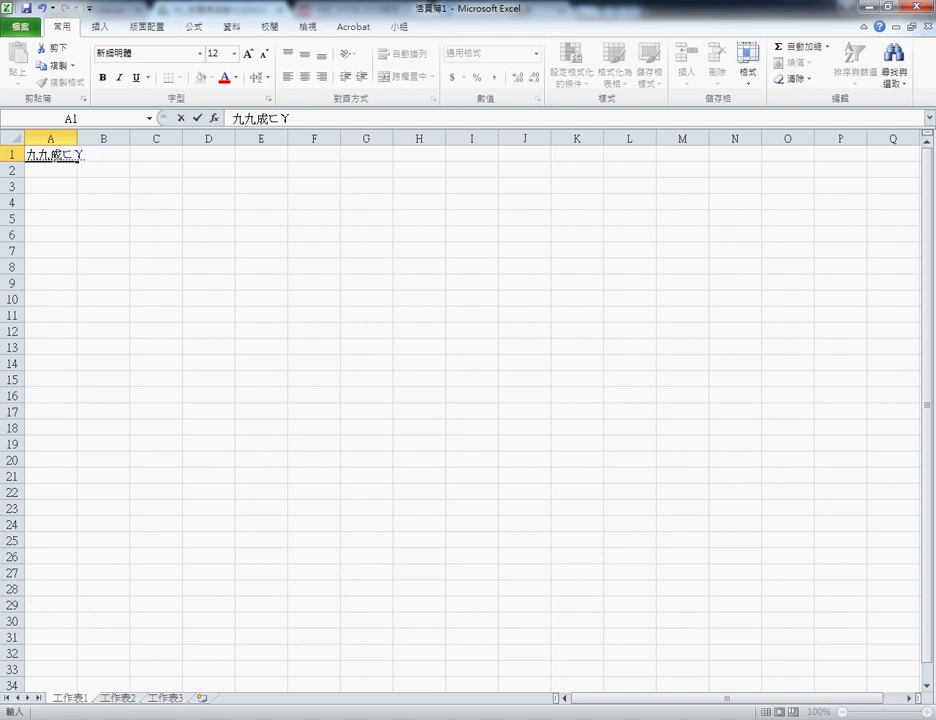
type("ˇㄅㄧㄠˇ")
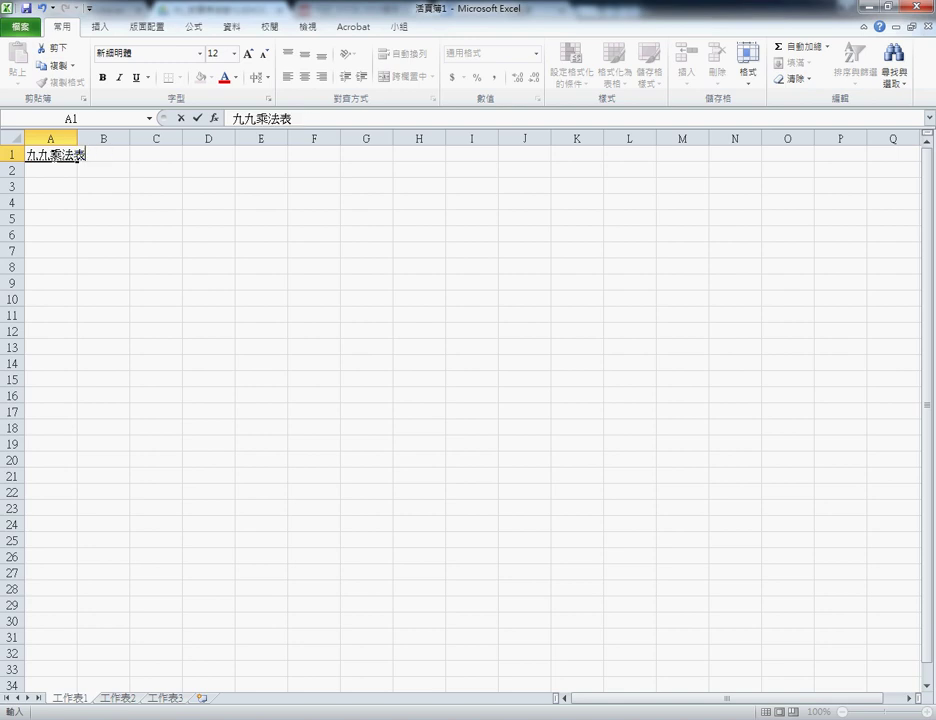
key("Return")
key("Return")
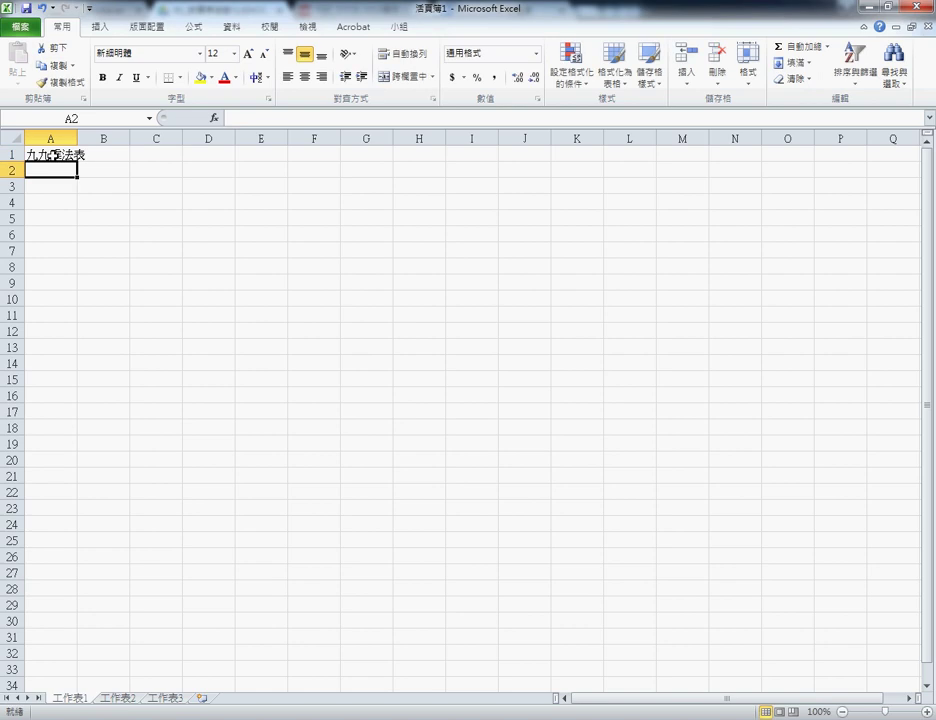
left_click_drag(52, 155, 530, 156)
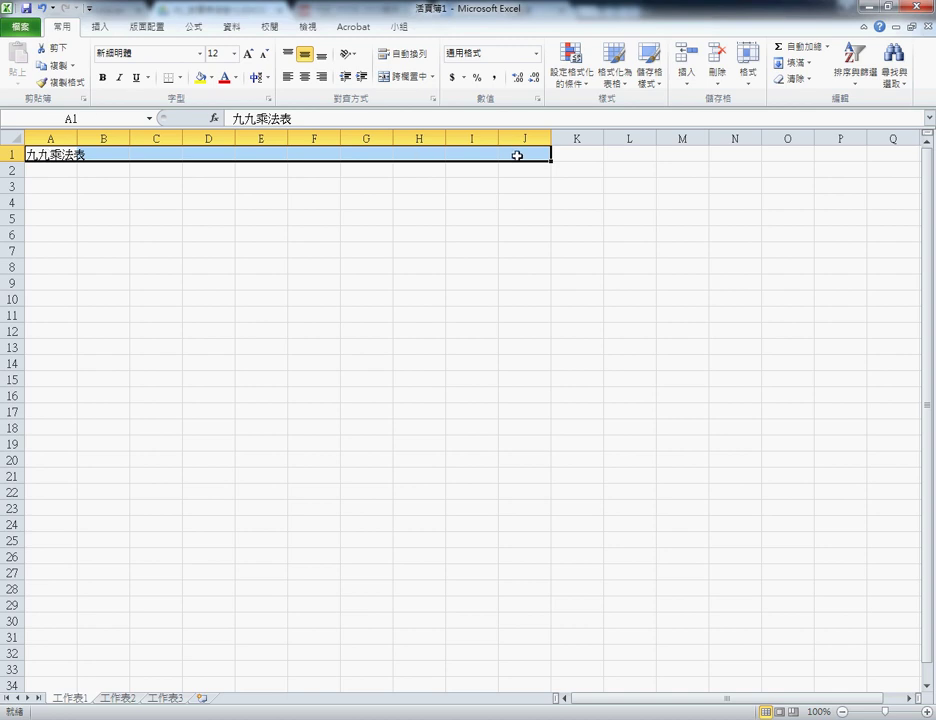
left_click(410, 77)
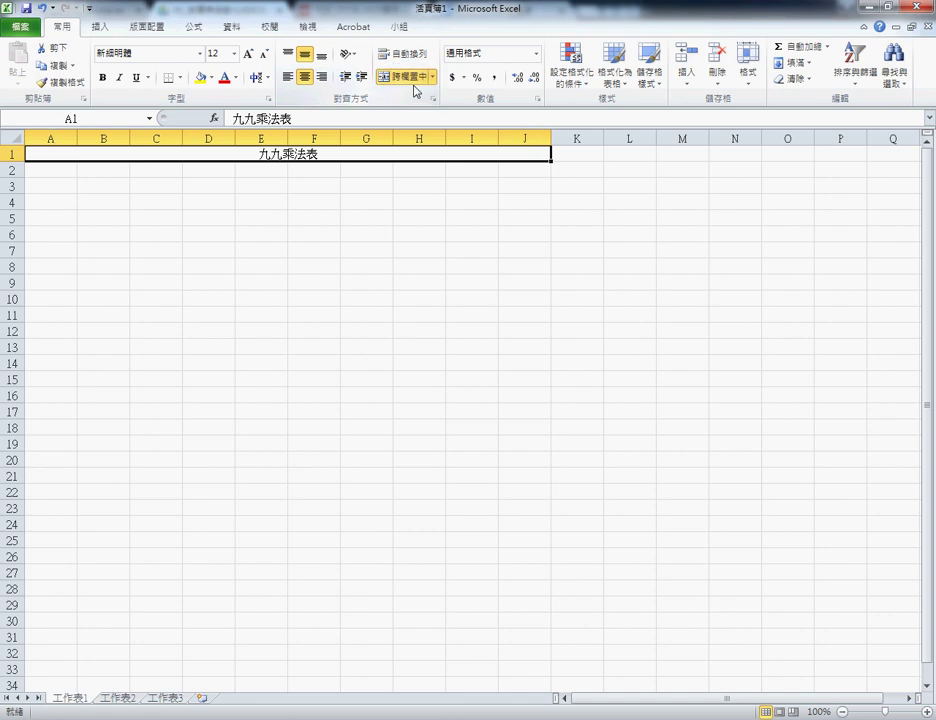
- Apply the 標楷體 font, bold, 24-pt size and purple colour to the 九九乘法表 title
left_click(200, 55)
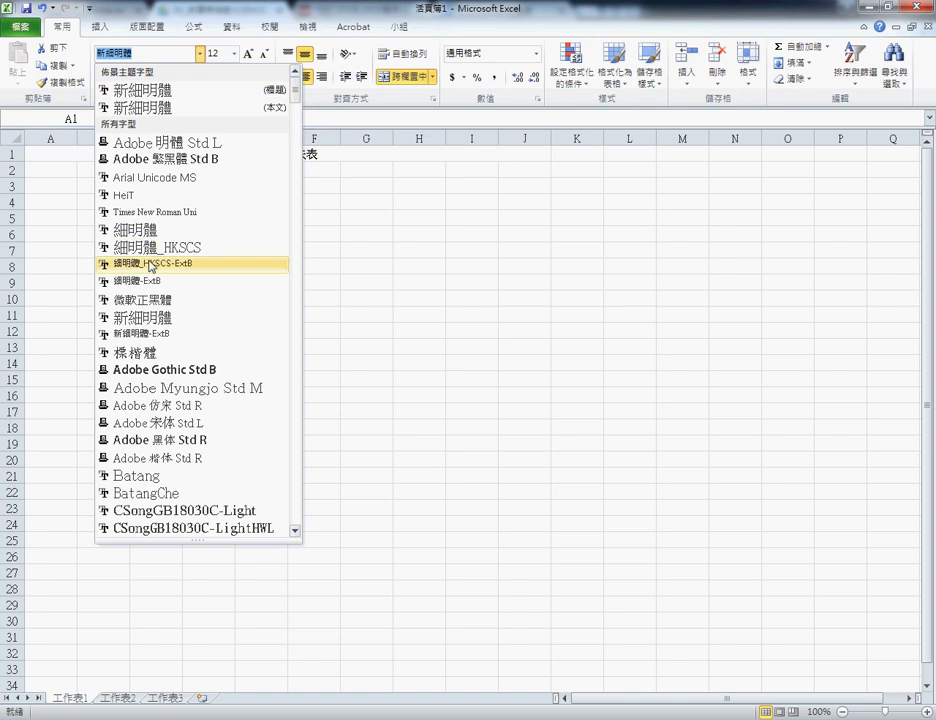
left_click(142, 353)
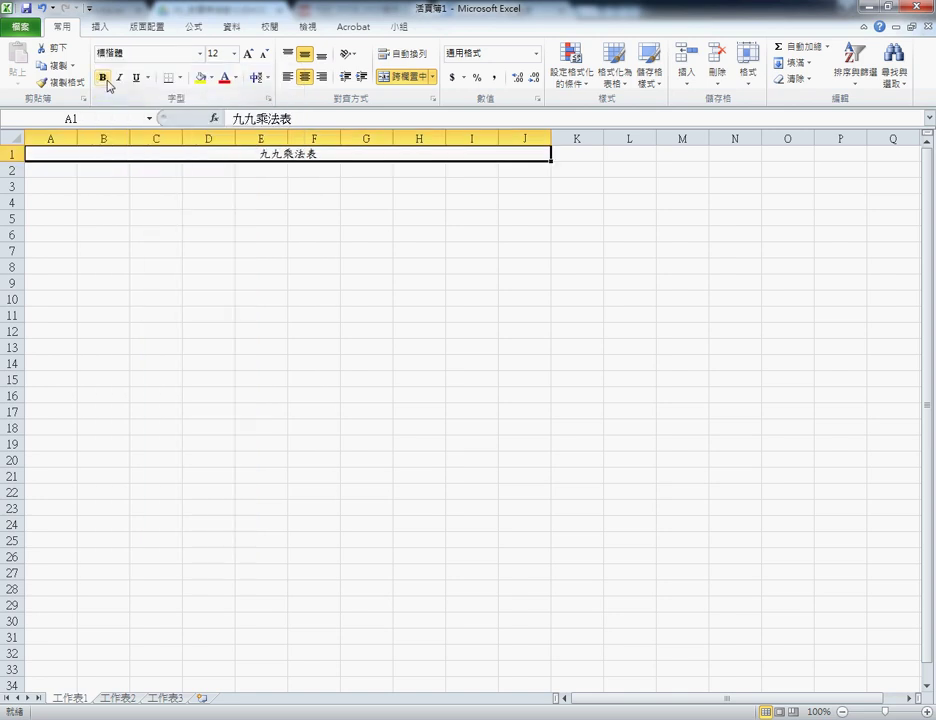
left_click(103, 78)
left_click(233, 53)
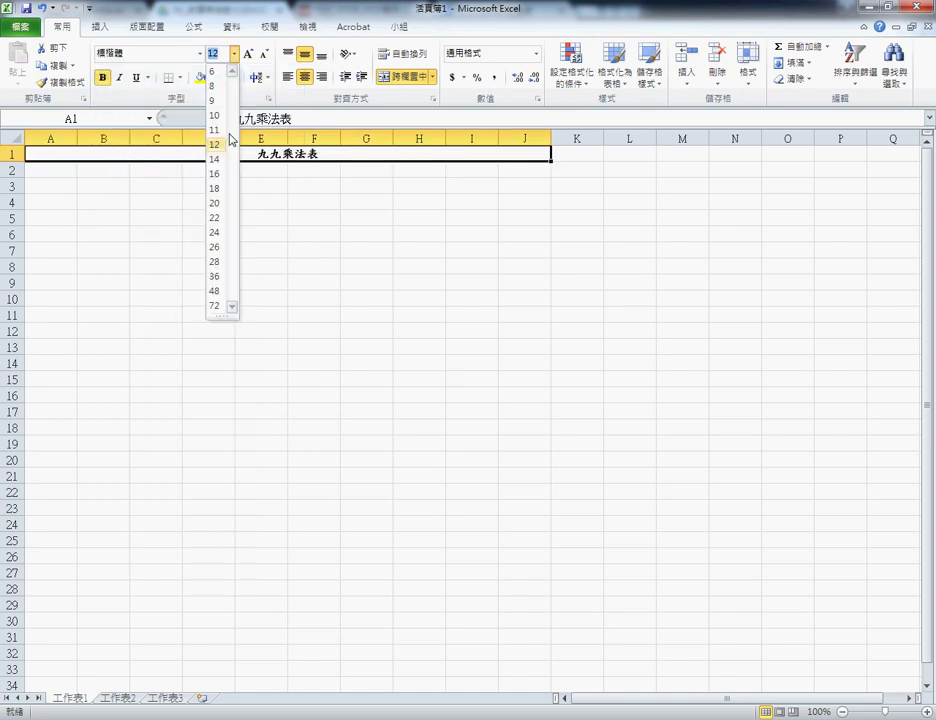
left_click(219, 231)
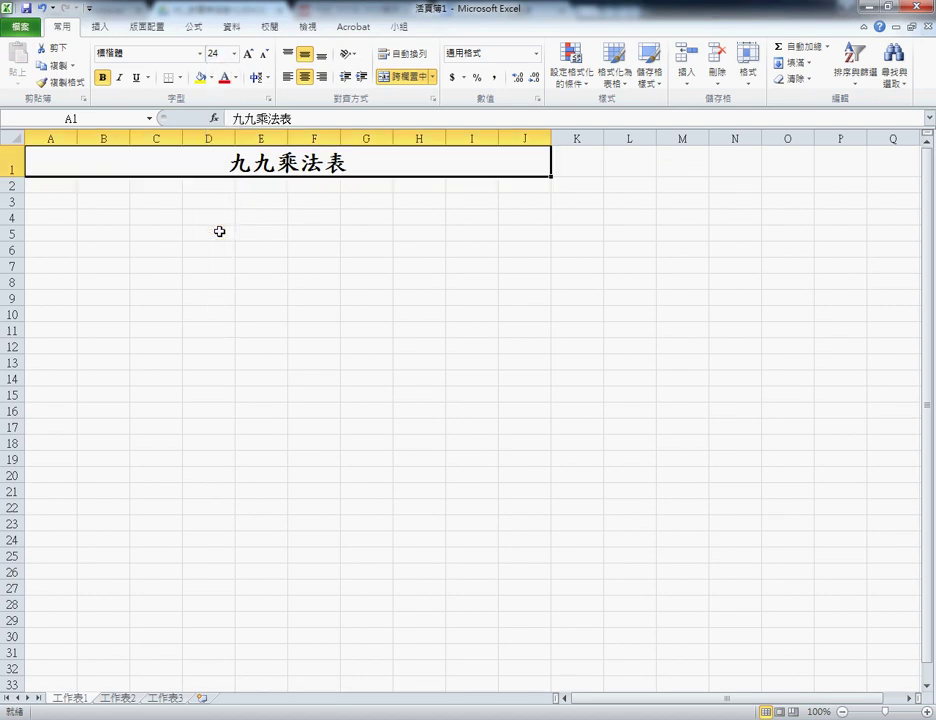
left_click(236, 78)
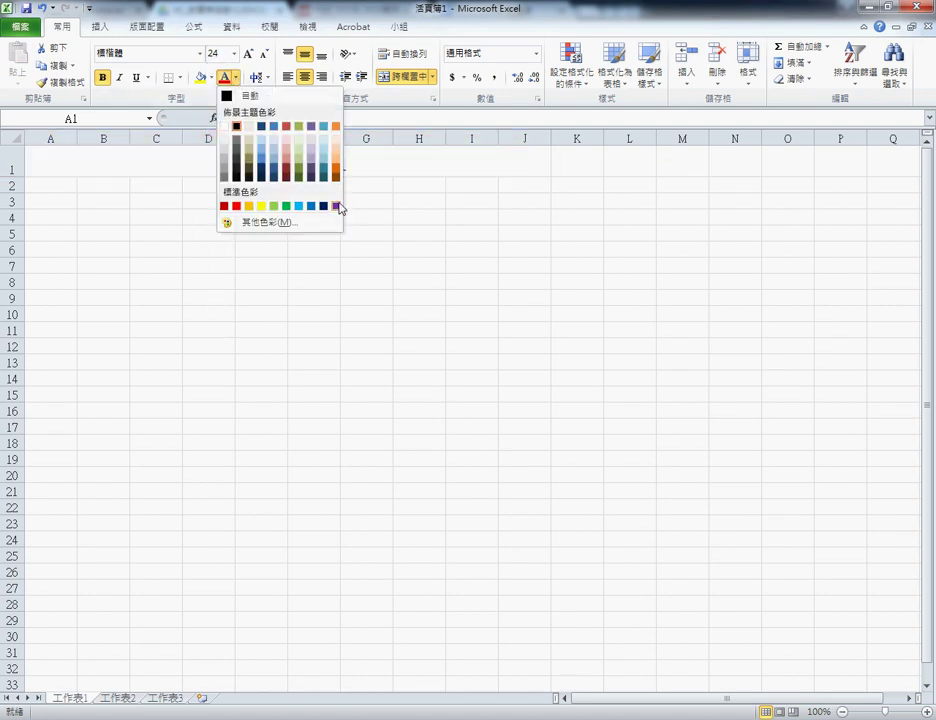
left_click(337, 206)
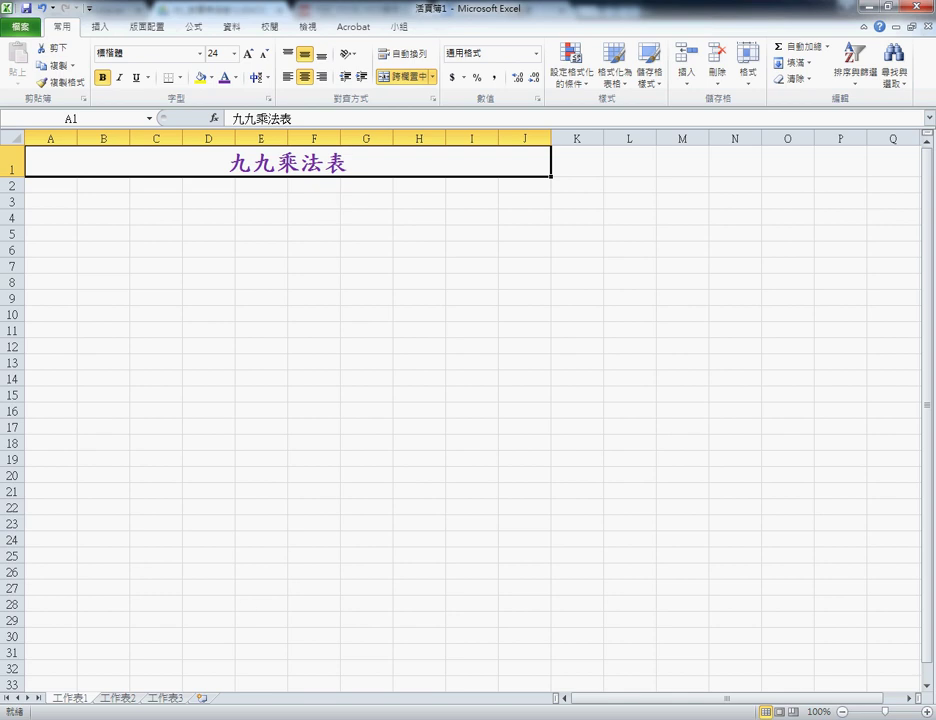
- Switch to 107.xlsx and select its column headers B3:J3 and row headers in column A
mouse_move(220, 715)
left_click(165, 664)
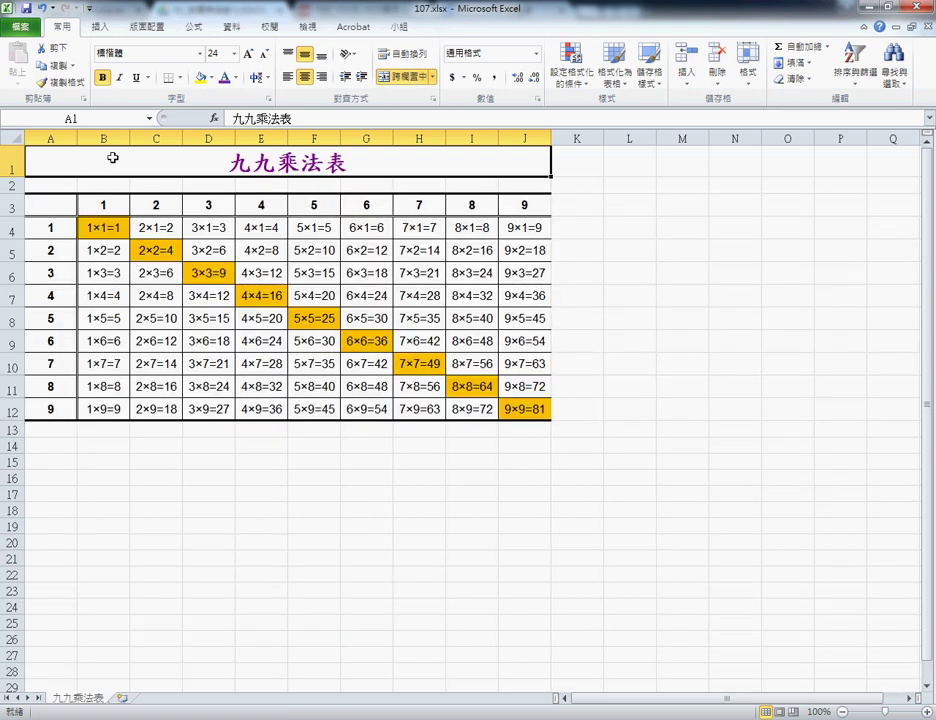
left_click(103, 204)
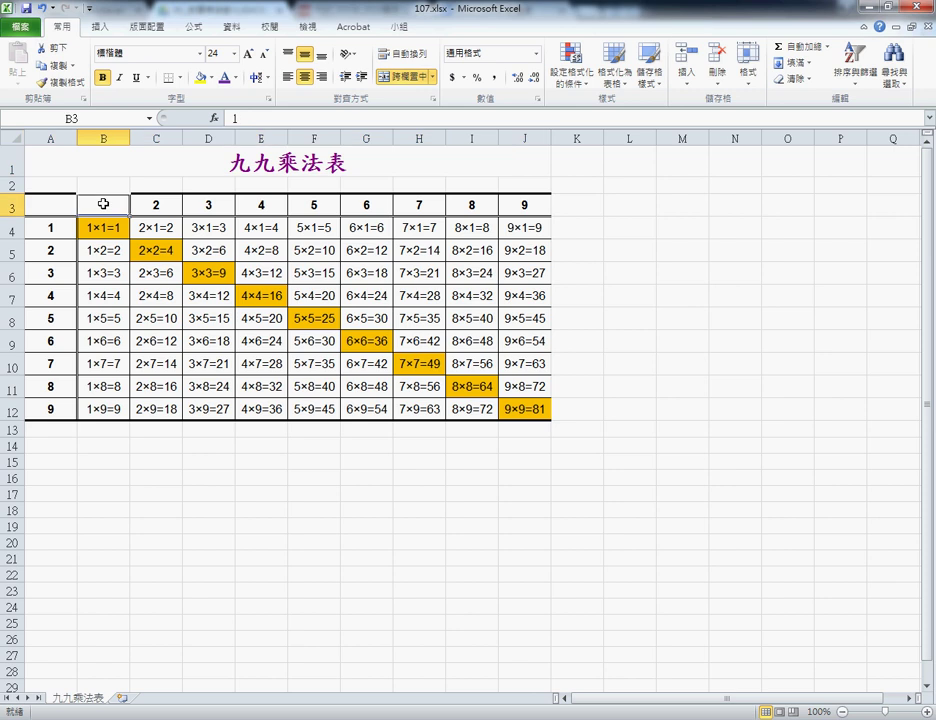
left_click_drag(103, 204, 540, 207)
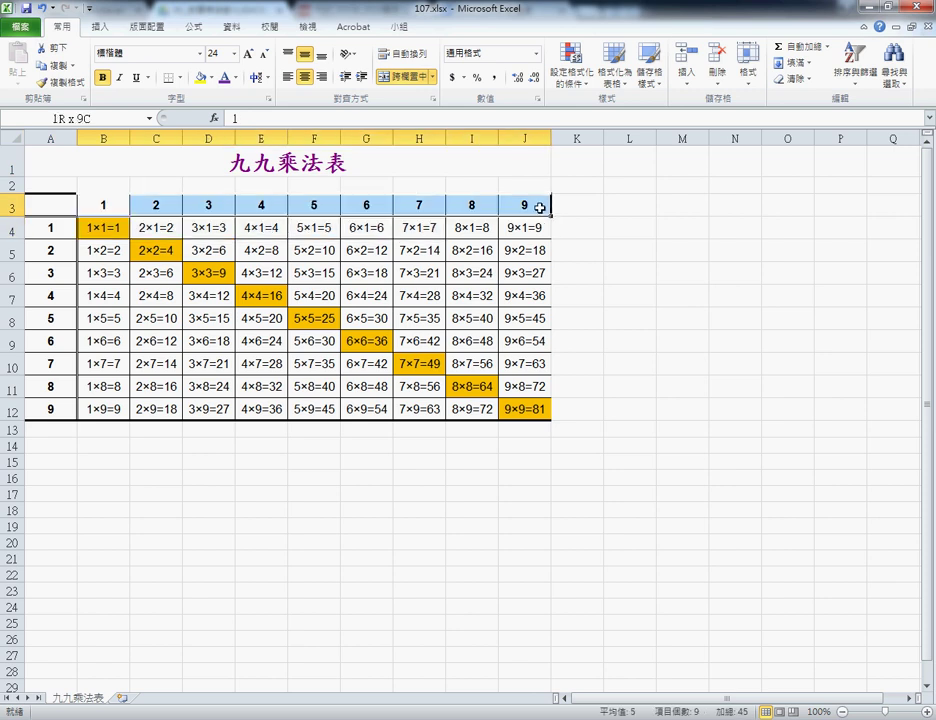
left_click_drag(63, 230, 61, 410)
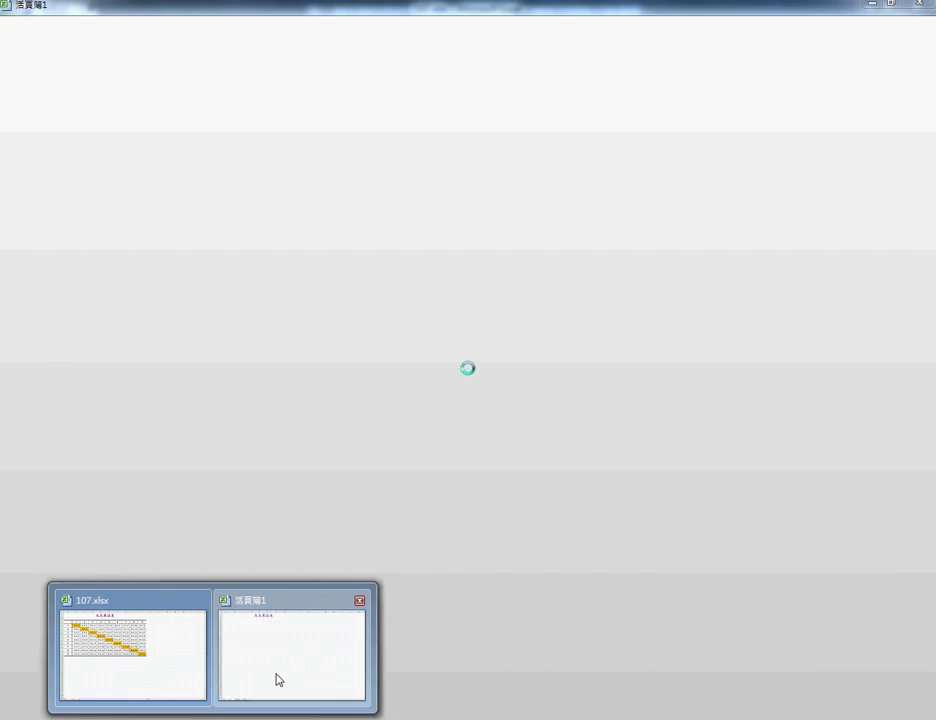
- Back in 活頁簿1, enter 1 in cell B3 and reselect it
left_click(279, 680)
left_click(100, 201)
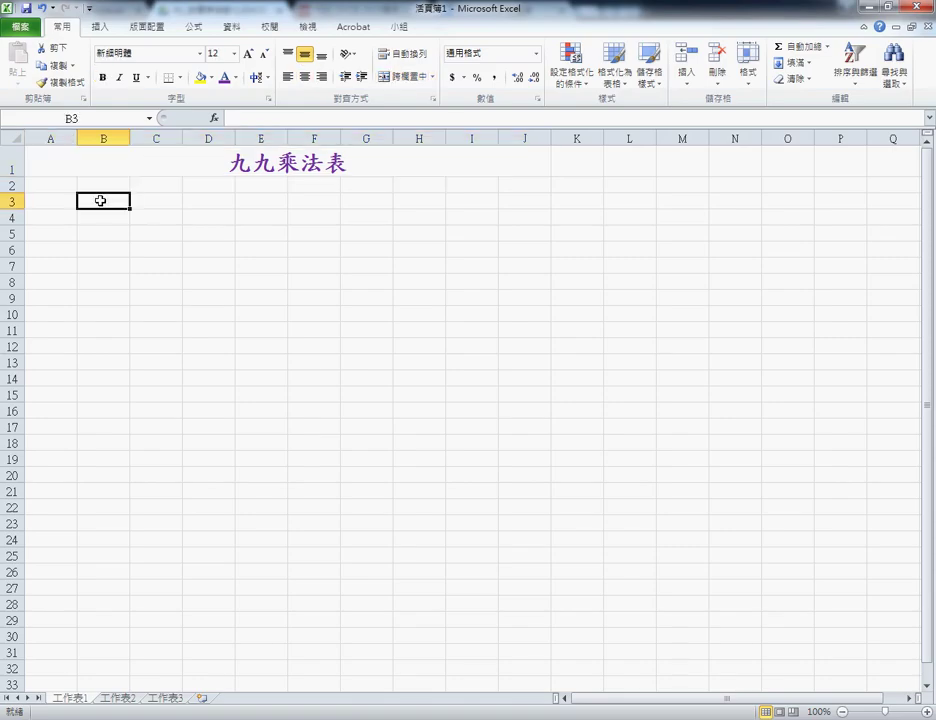
type("1")
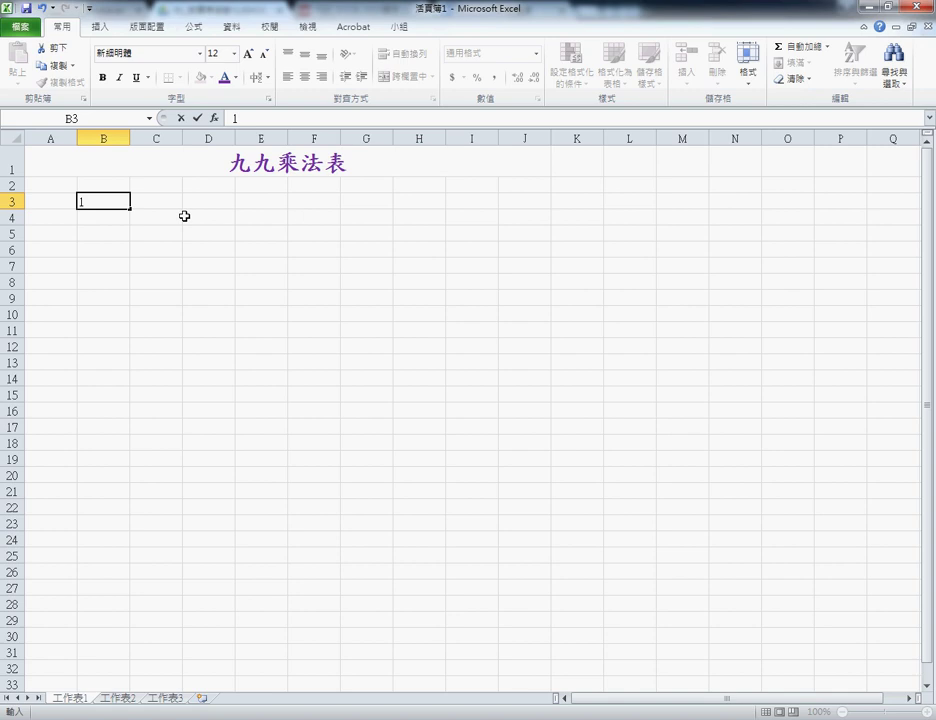
left_click(110, 216)
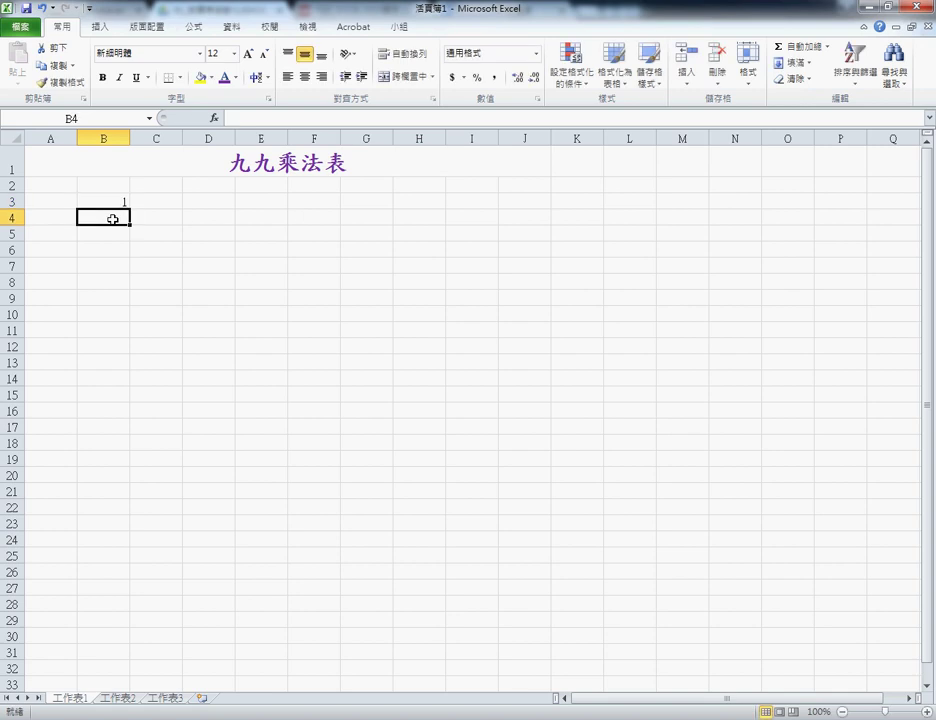
left_click(119, 201)
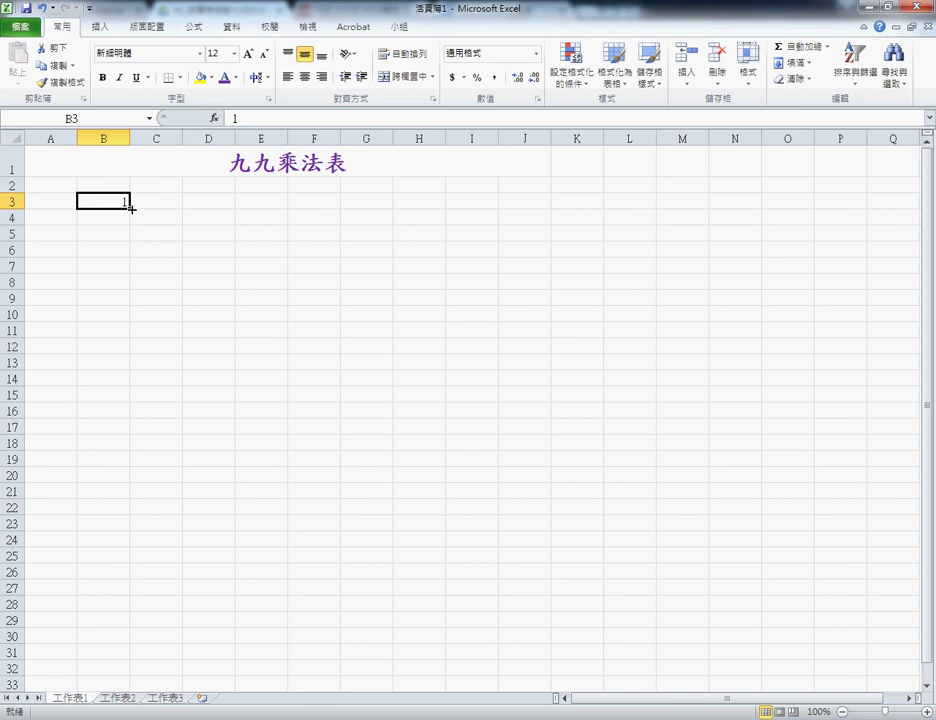
- Fill the column headers B3:J3 with the series 1 to 9, undoing a wrong first fill
left_click_drag(131, 207, 546, 210)
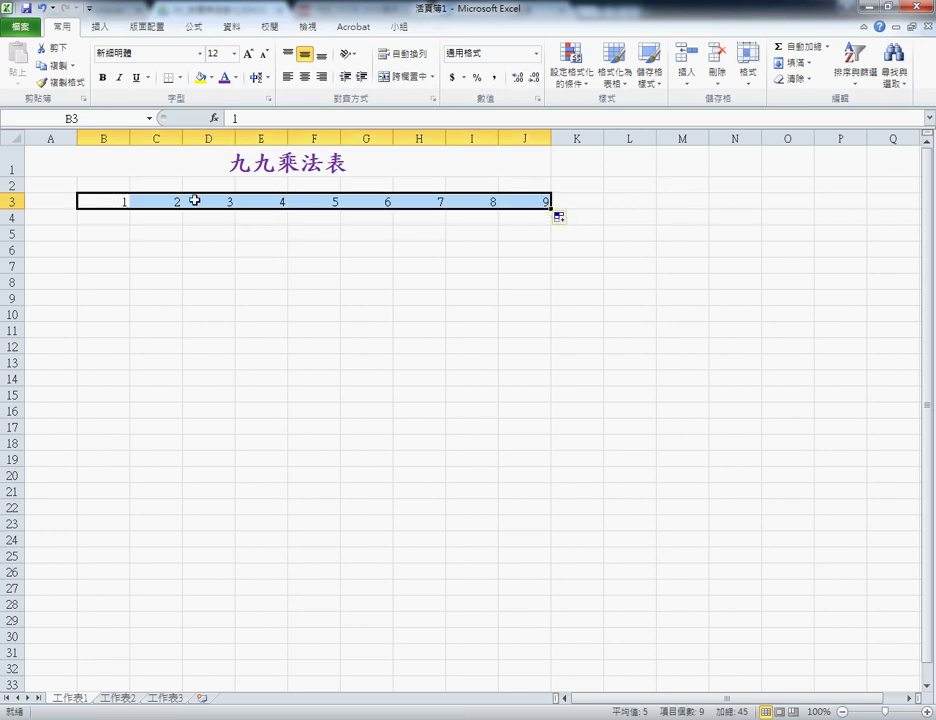
key("ctrl+z")
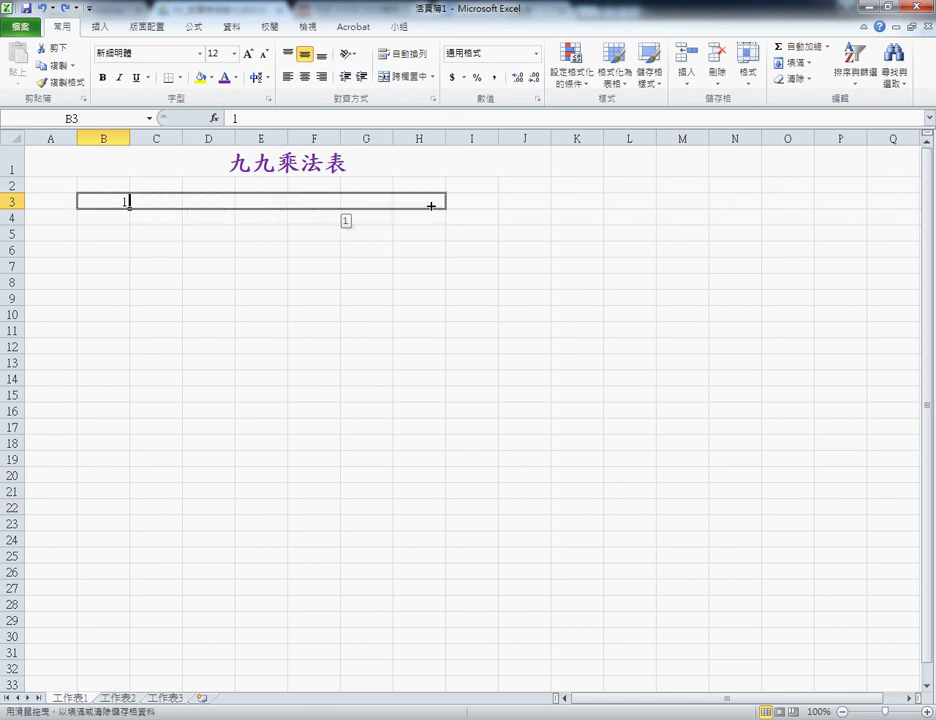
left_click_drag(254, 206, 530, 201)
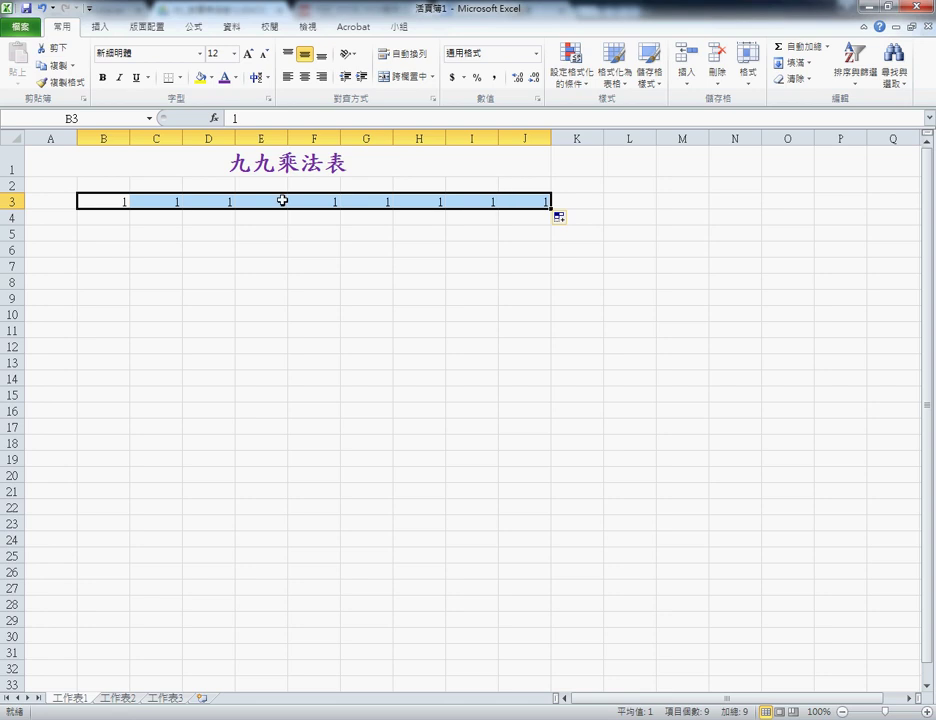
left_click(118, 199)
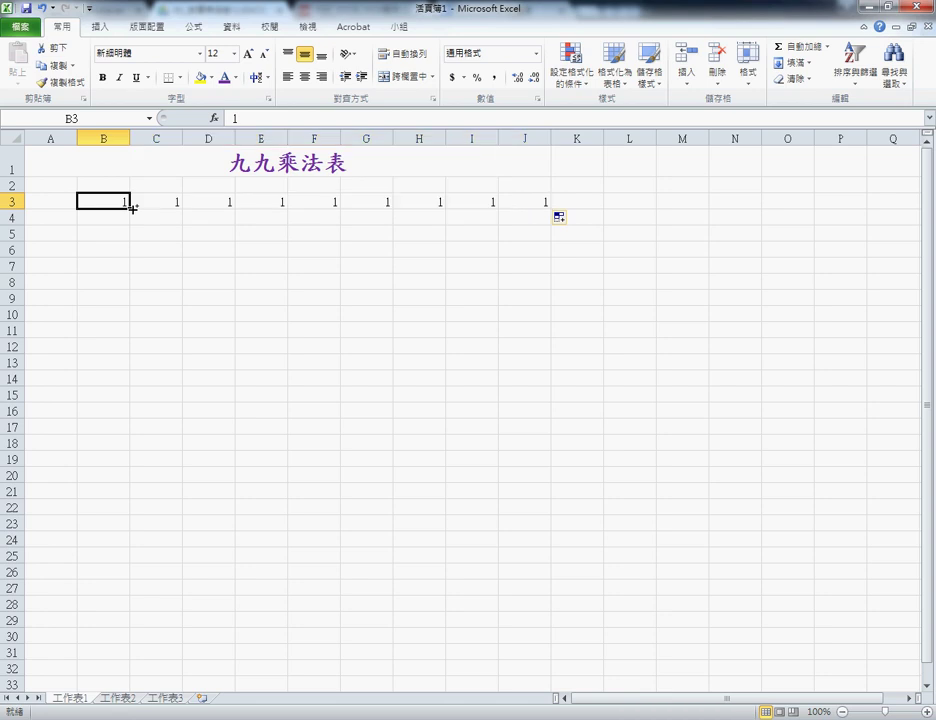
left_click_drag(132, 208, 547, 210)
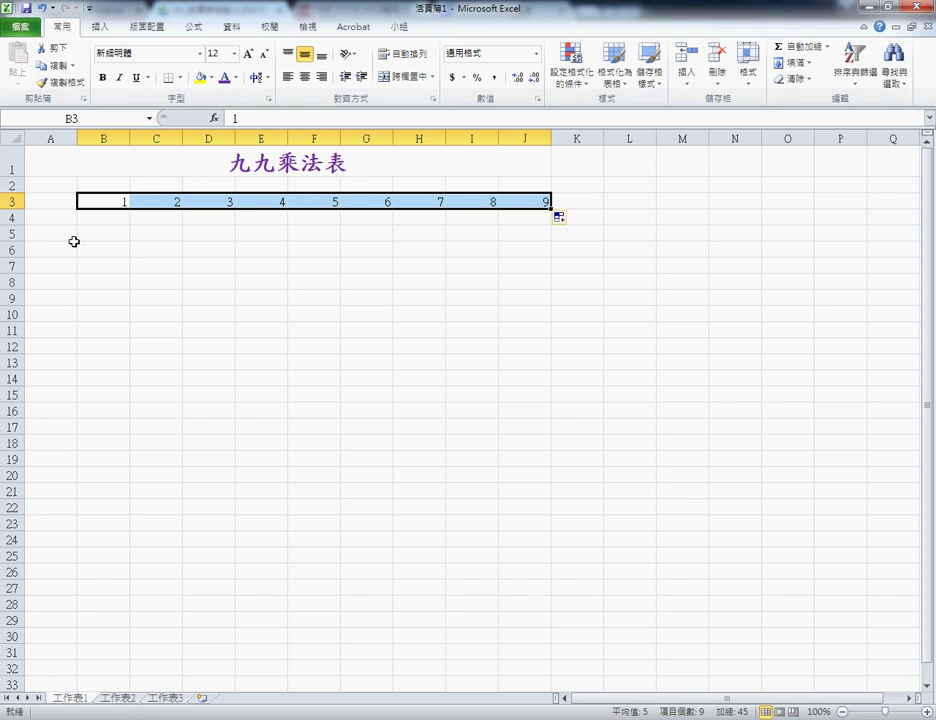
left_click(55, 214)
- Enter 1 in A4, fill A4:A12 with 1 to 9, and select the B4:J12 grid
type("1")
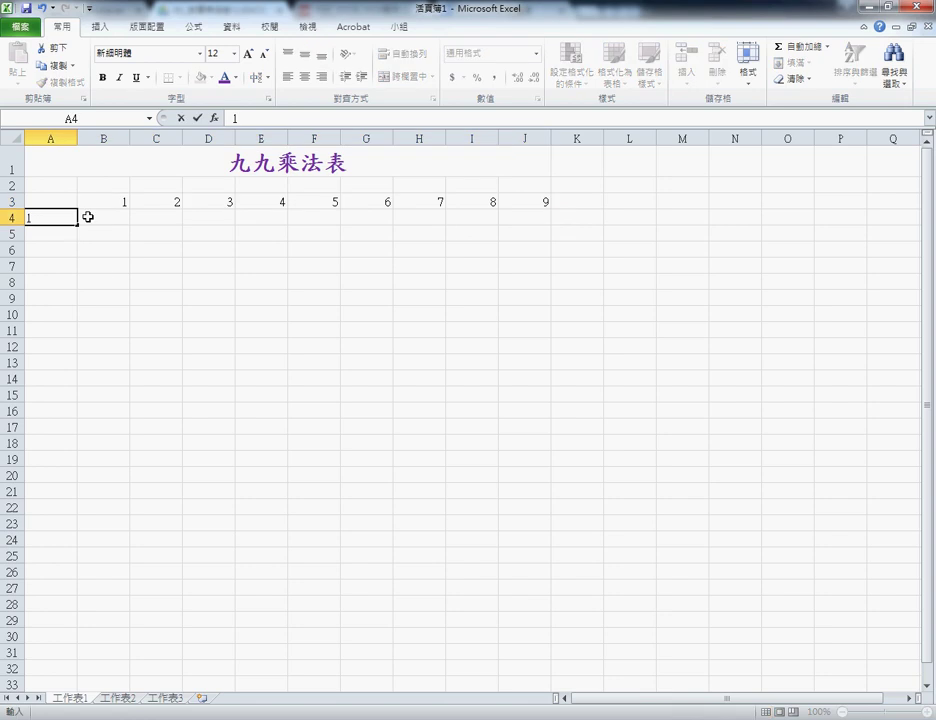
left_click_drag(77, 225, 86, 360)
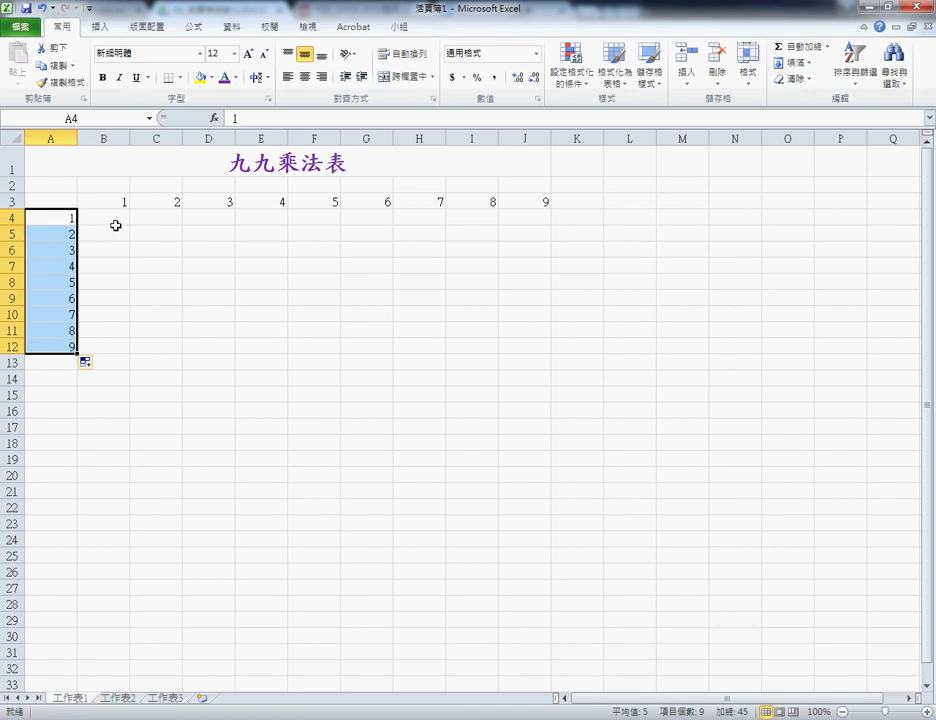
mouse_move(113, 221)
left_mouse_down()
mouse_move(180, 286)
mouse_move(531, 344)
left_mouse_up()
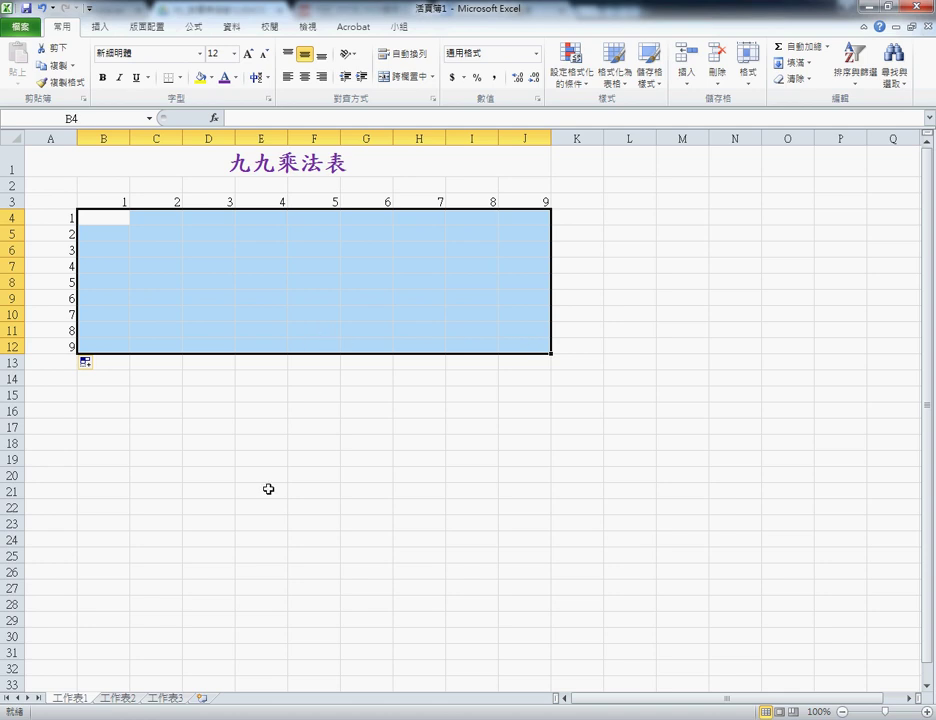
mouse_move(213, 719)
left_click(167, 659)
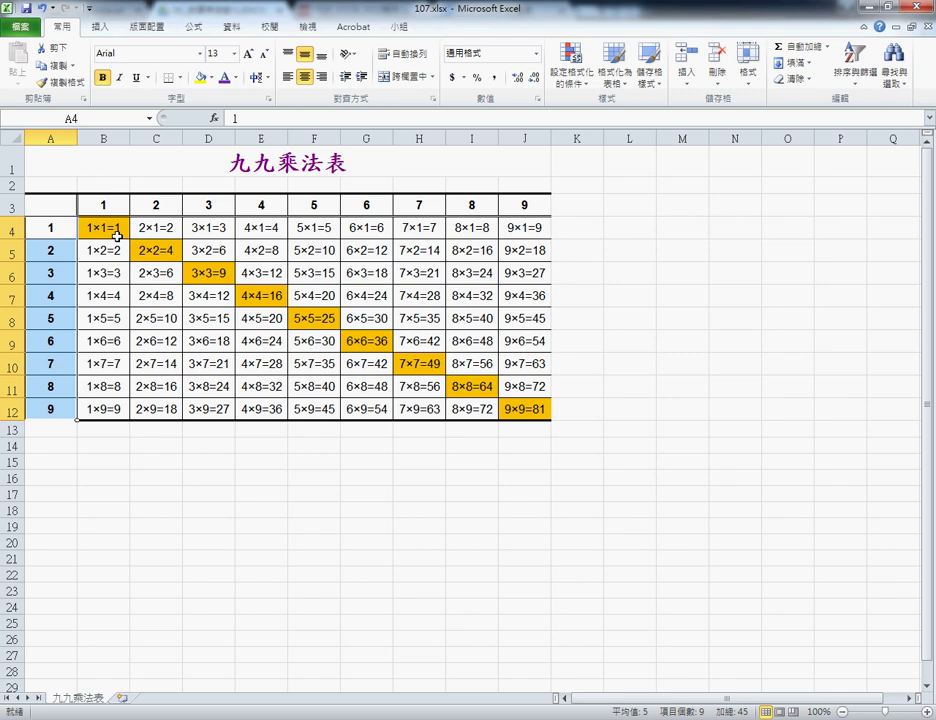
left_click(192, 474)
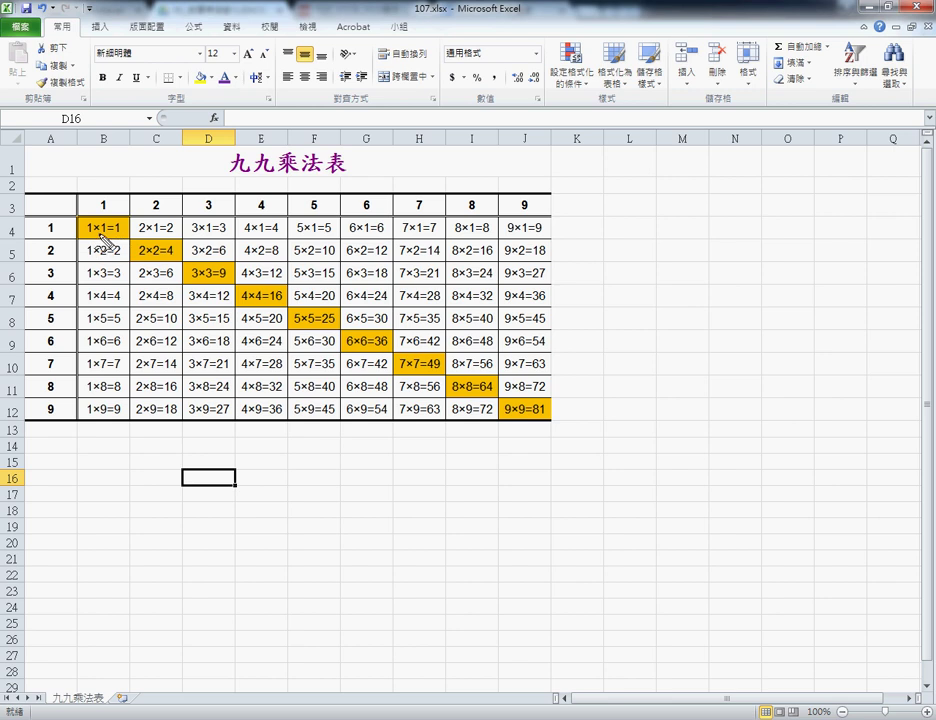
left_click_drag(88, 235, 103, 235)
mouse_move(130, 430)
left_mouse_down()
mouse_move(120, 445)
mouse_move(131, 444)
left_mouse_up()
key("Escape")
left_click(107, 228)
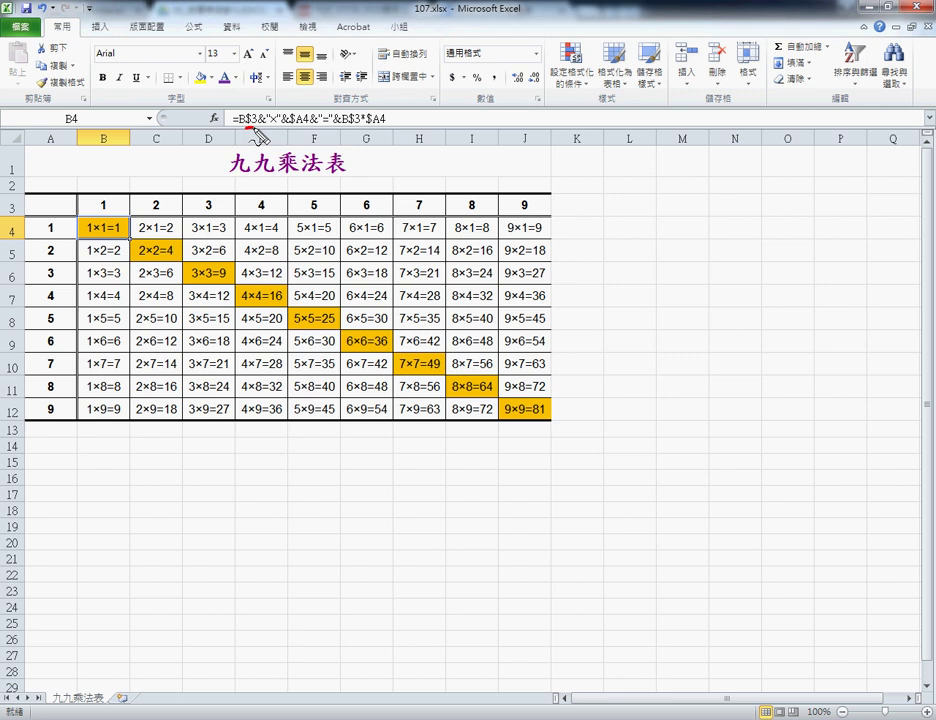
left_click_drag(236, 128, 251, 127)
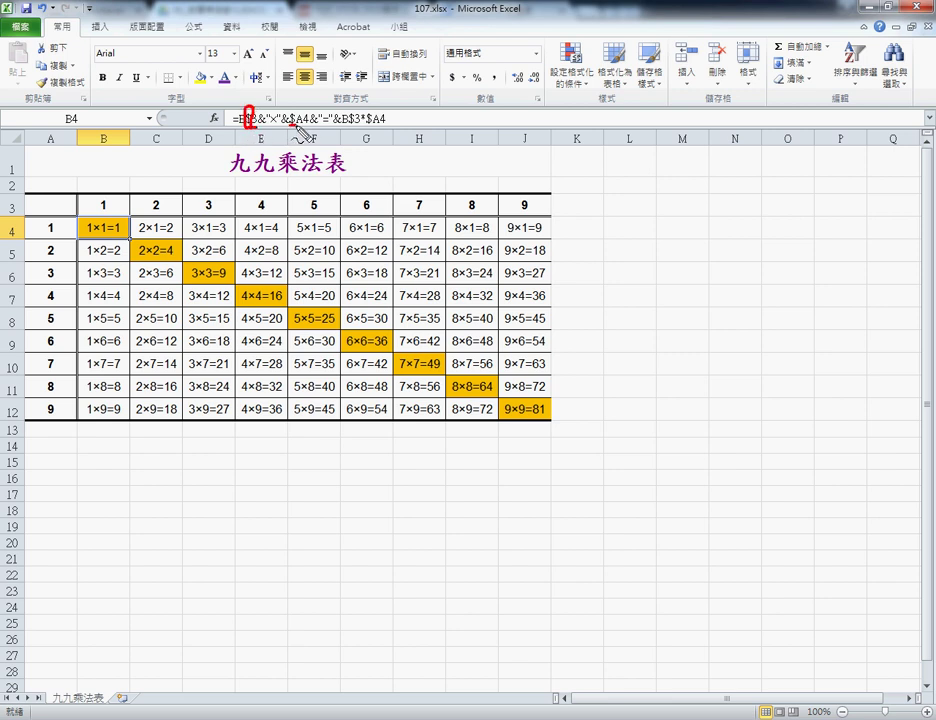
mouse_move(294, 112)
left_mouse_down()
mouse_move(297, 125)
mouse_move(393, 128)
left_mouse_up()
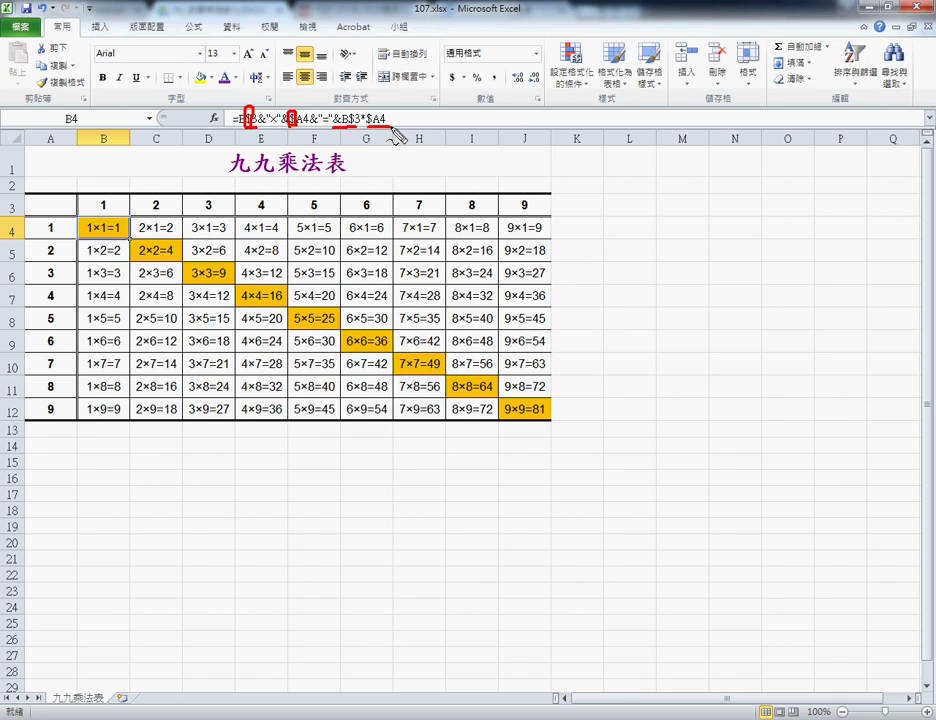
key("Escape")
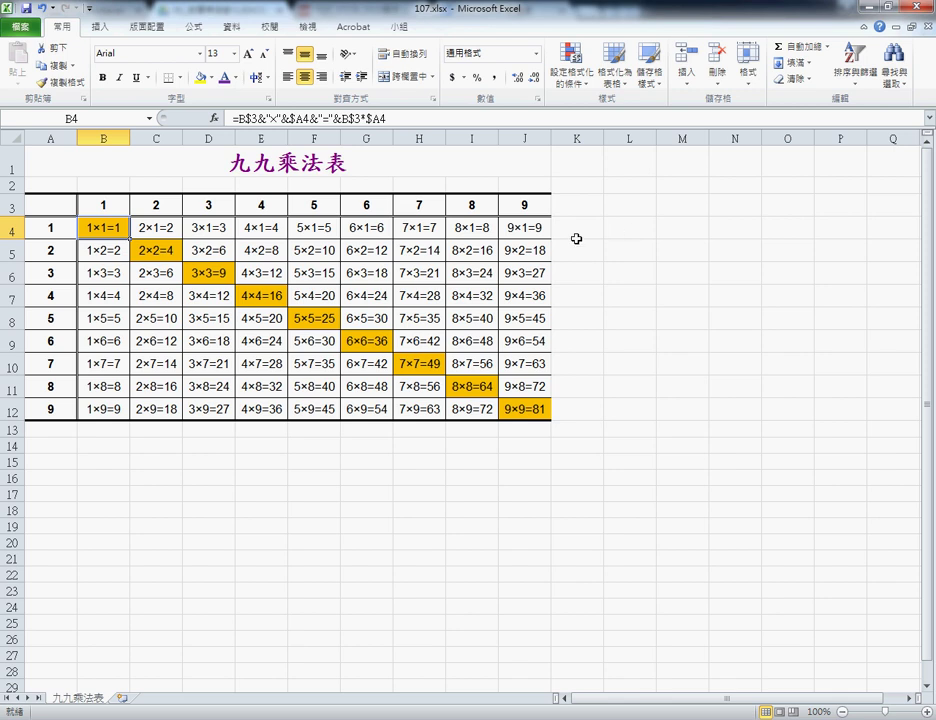
left_click_drag(247, 118, 258, 118)
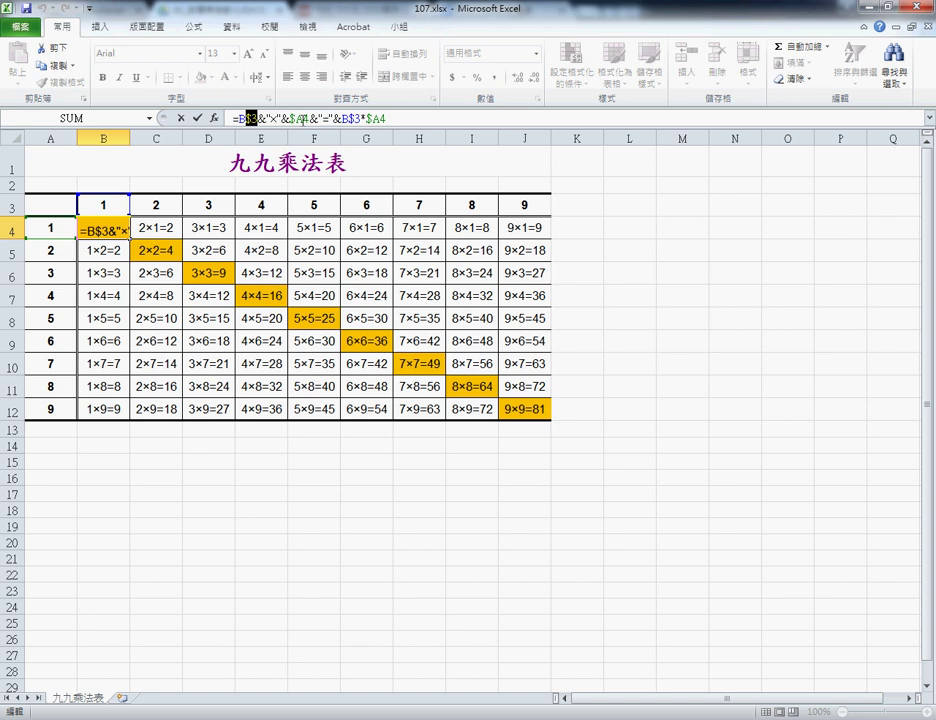
left_click_drag(289, 118, 301, 118)
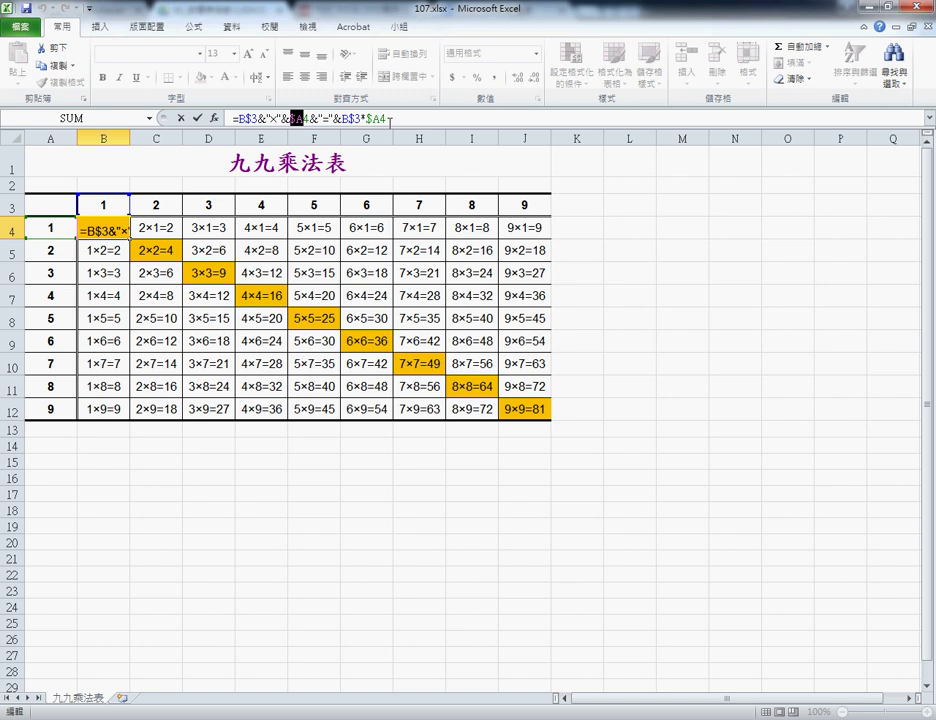
key("ctrl+Return")
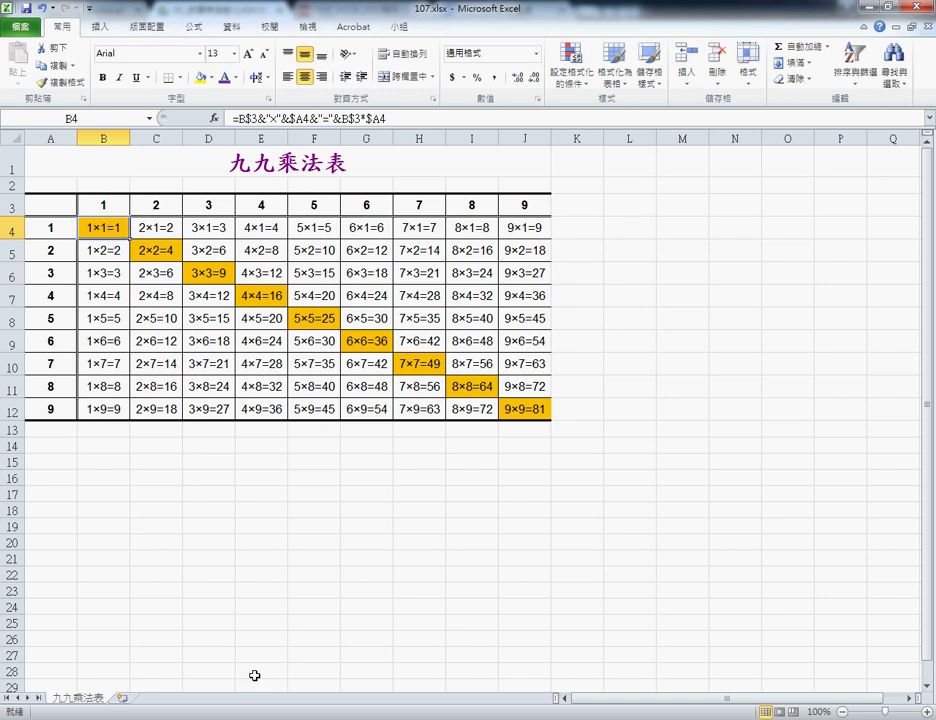
- In 活頁簿1, begin B4's formula as =B3&"x"&A4&"=" by referencing the header cells
mouse_move(213, 719)
left_click(276, 672)
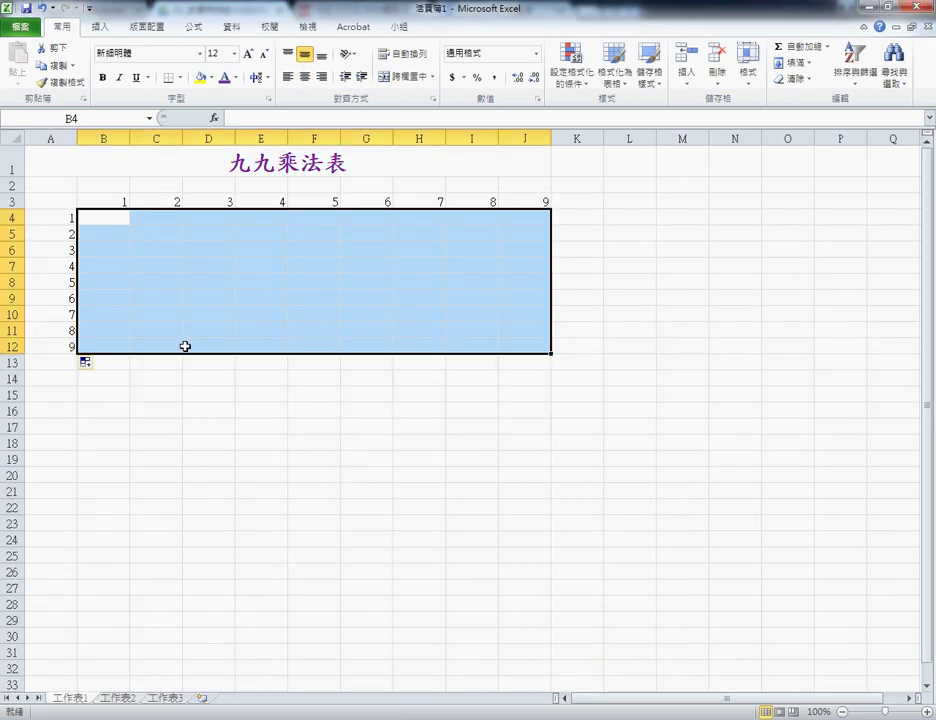
left_click(118, 202)
left_click(125, 217)
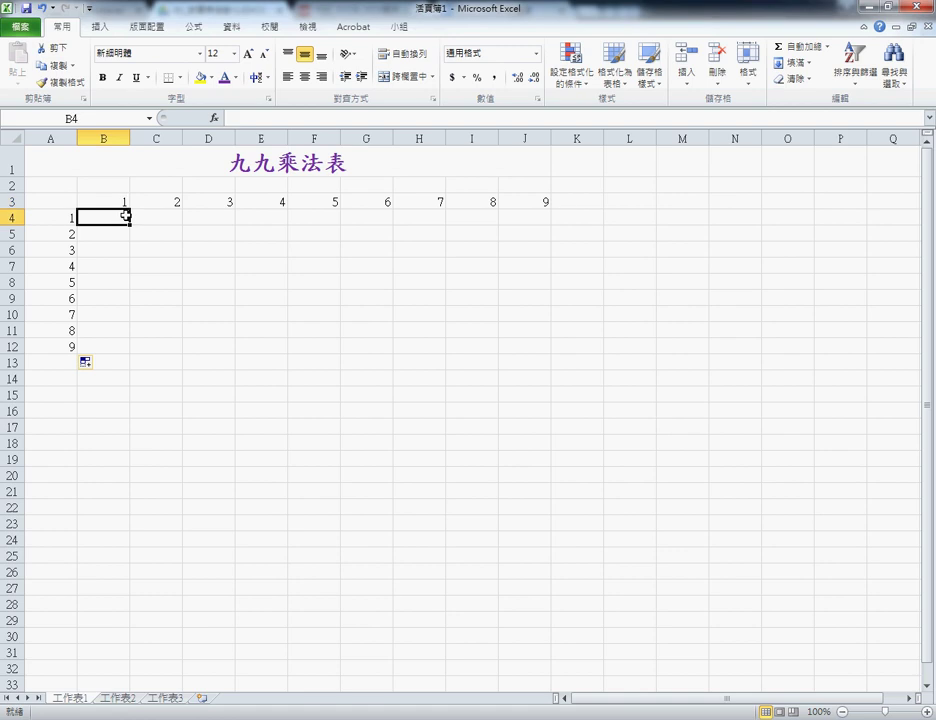
left_click(239, 119)
type("九")
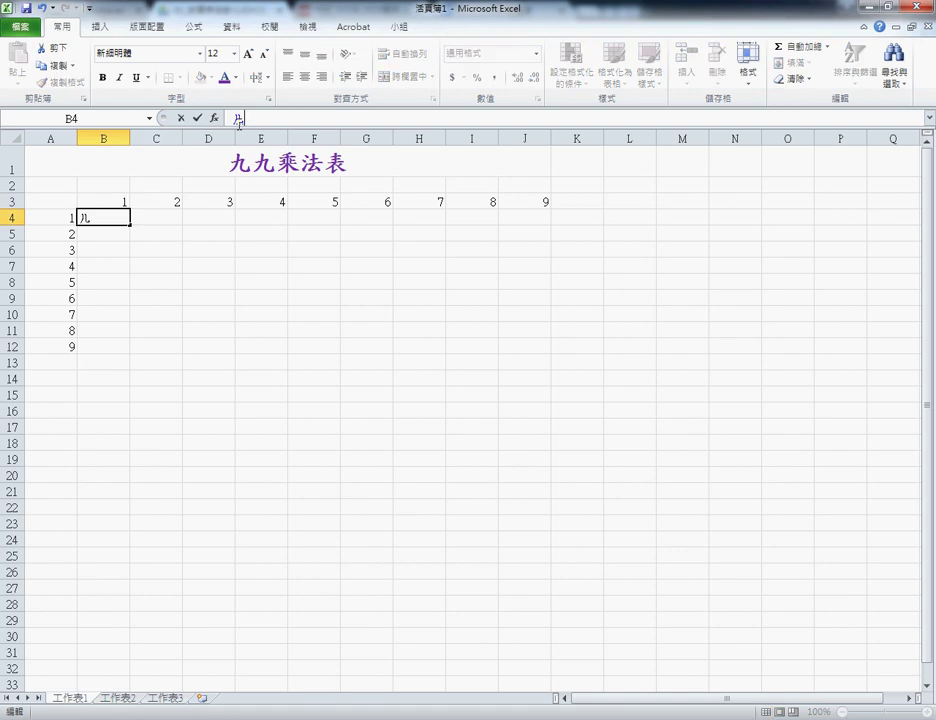
key("BackSpace")
type("=")
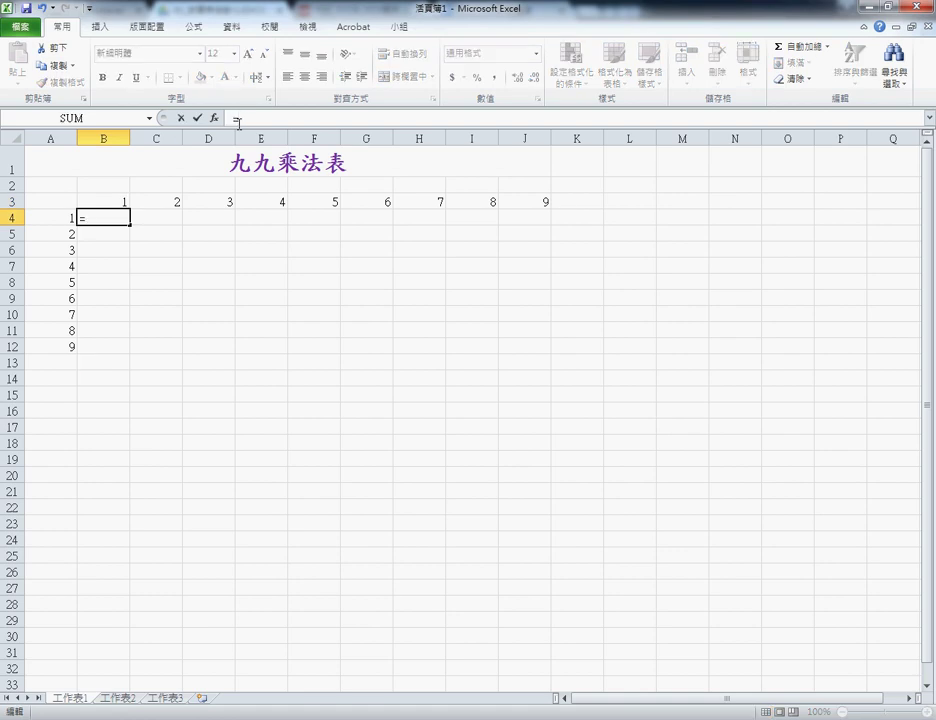
left_click(104, 203)
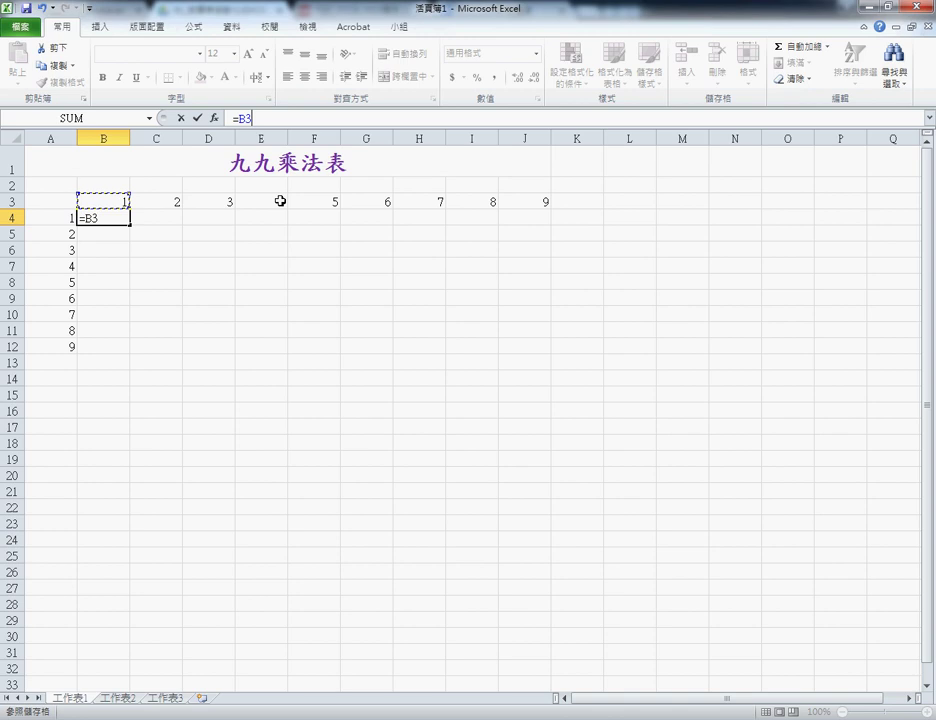
type("&")
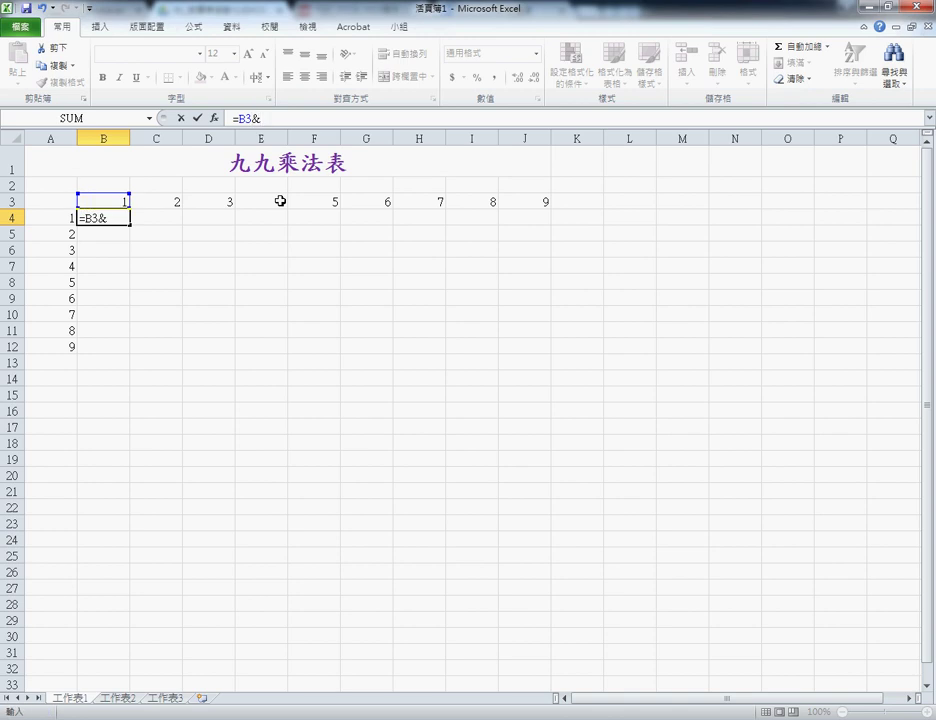
type("\"x")
type("\"")
type("&")
left_click(58, 218)
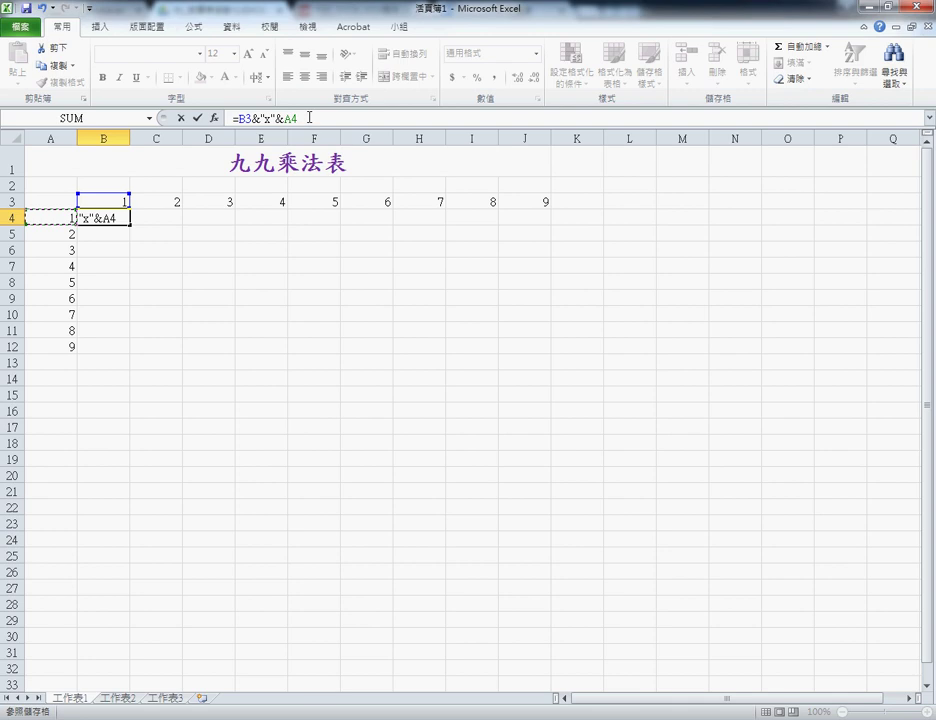
type("&")
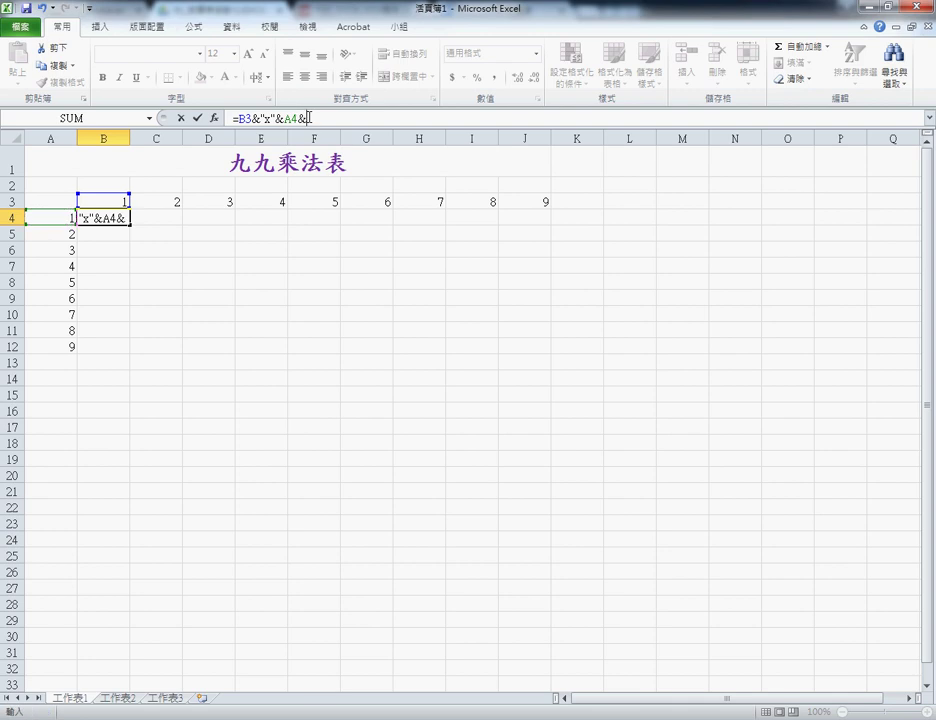
type("\"=")
type("\"")
- Complete the formula with &B3*A4, confirm it, and centre the 1x1=1 result
left_click_drag(306, 118, 322, 118)
left_click(324, 118)
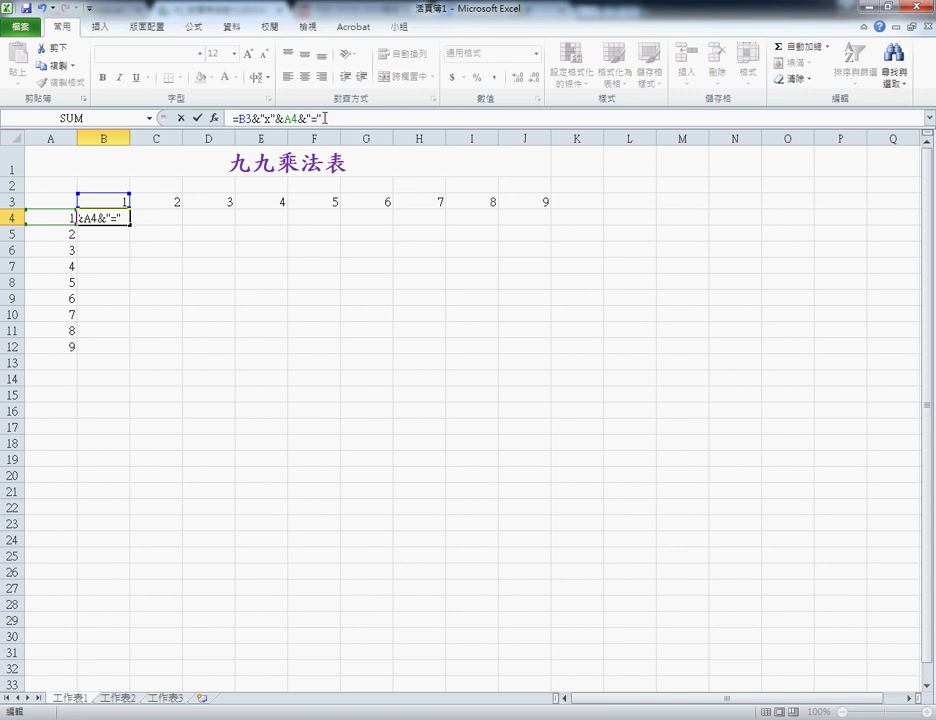
type("&")
left_click(123, 198)
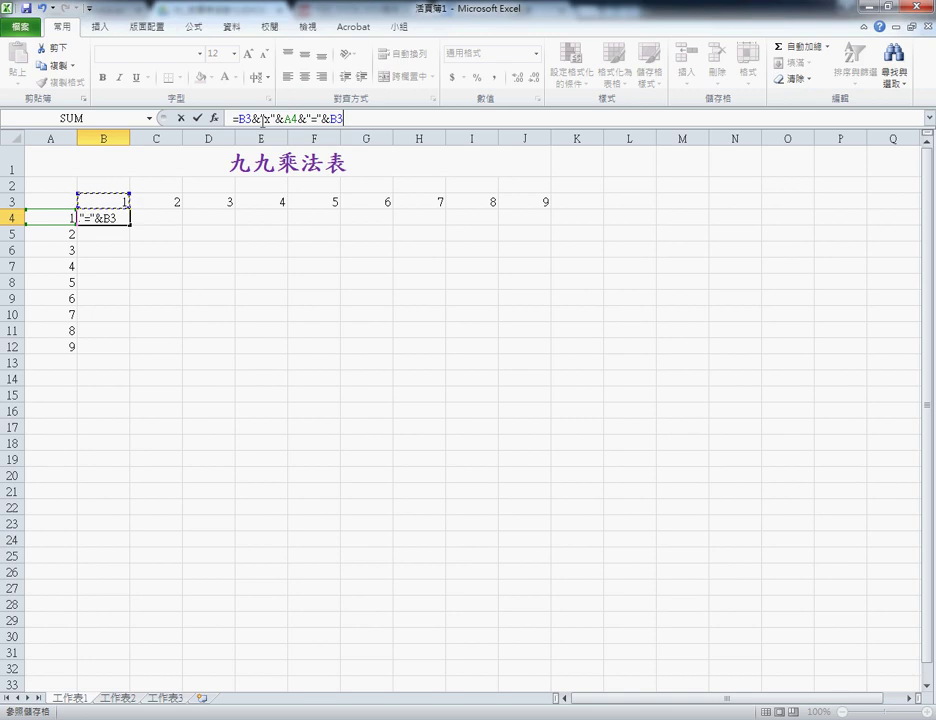
type("*")
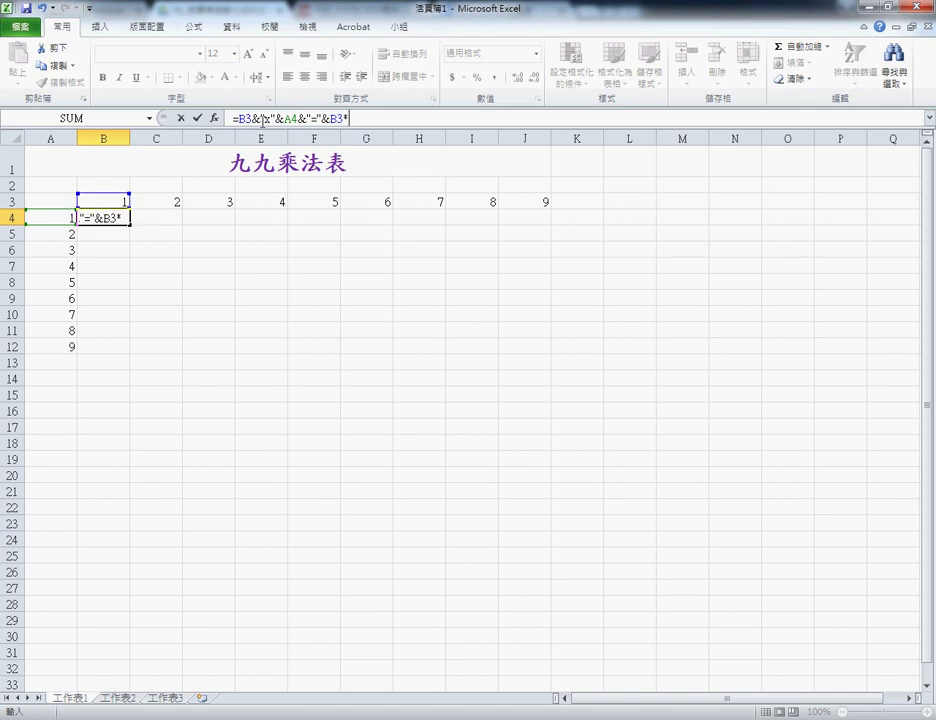
left_click(55, 218)
left_click_drag(331, 119, 371, 119)
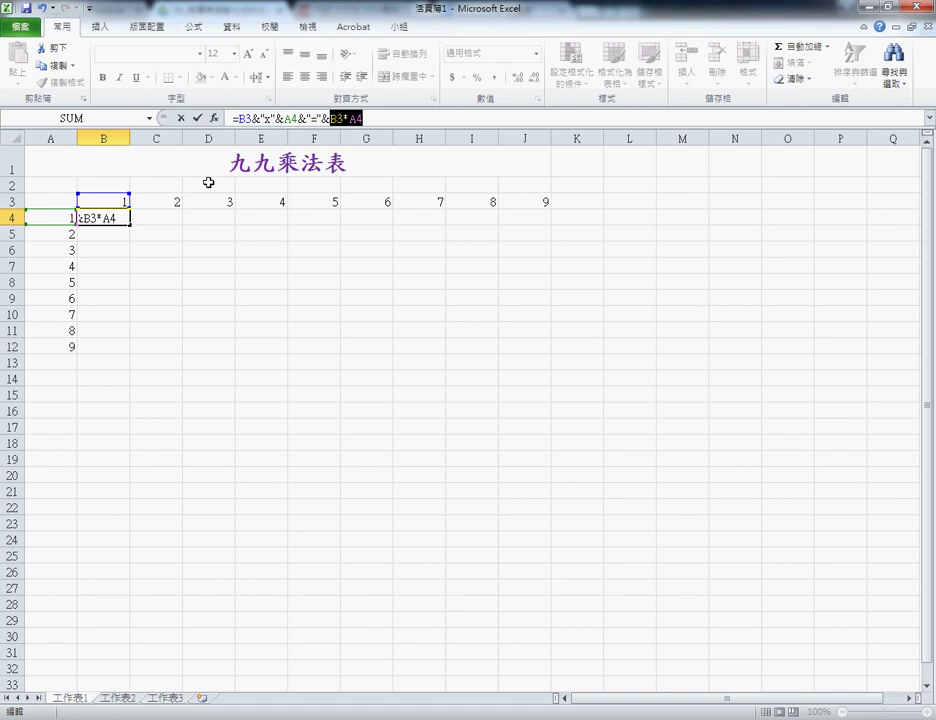
left_click(199, 120)
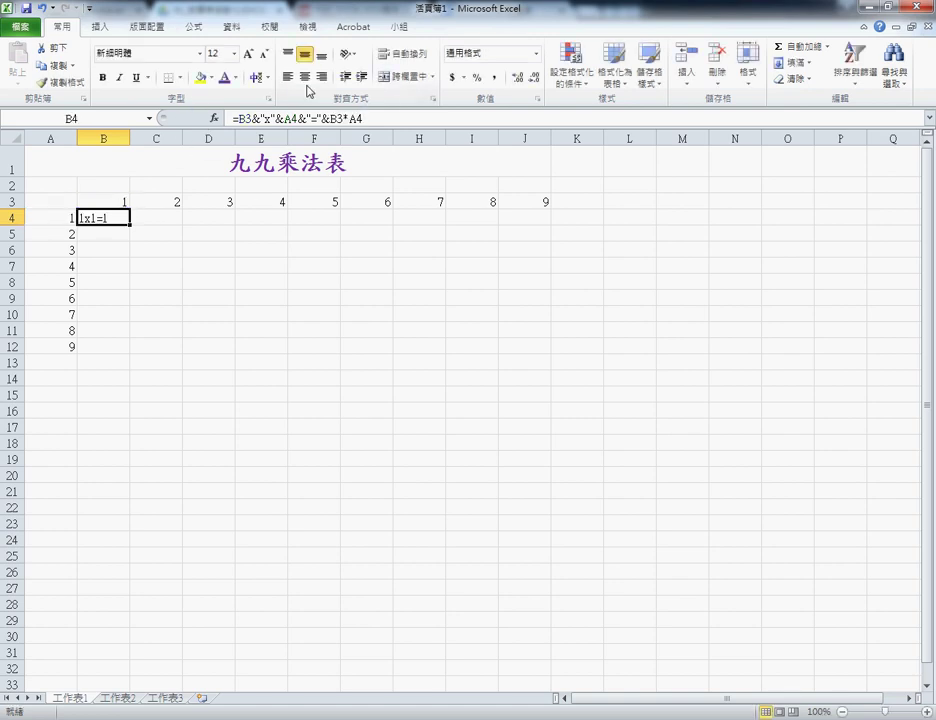
left_click(305, 78)
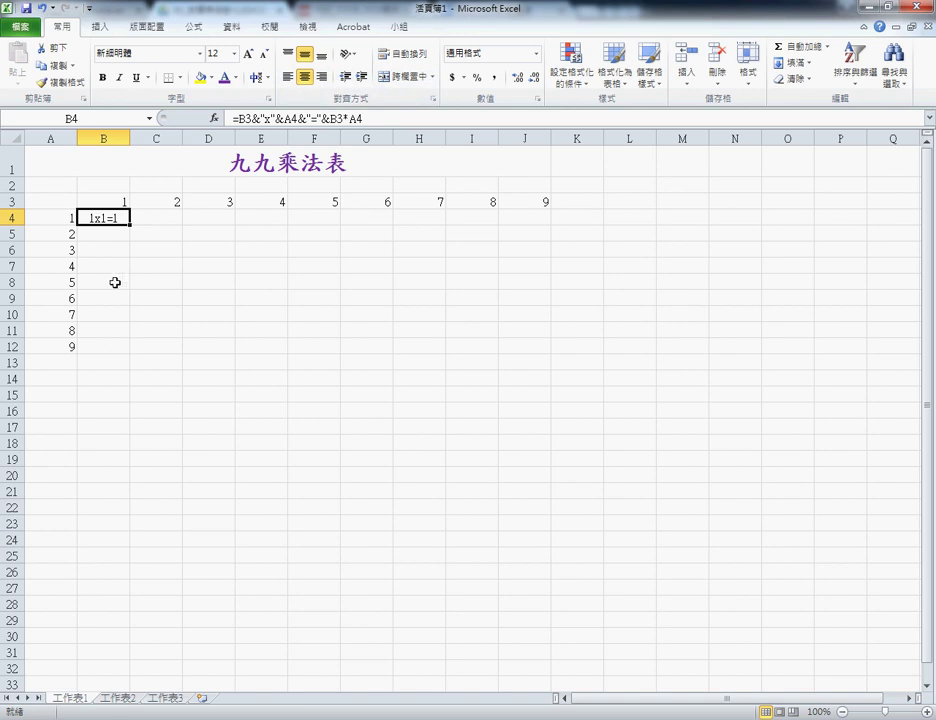
left_click_drag(129, 224, 124, 357)
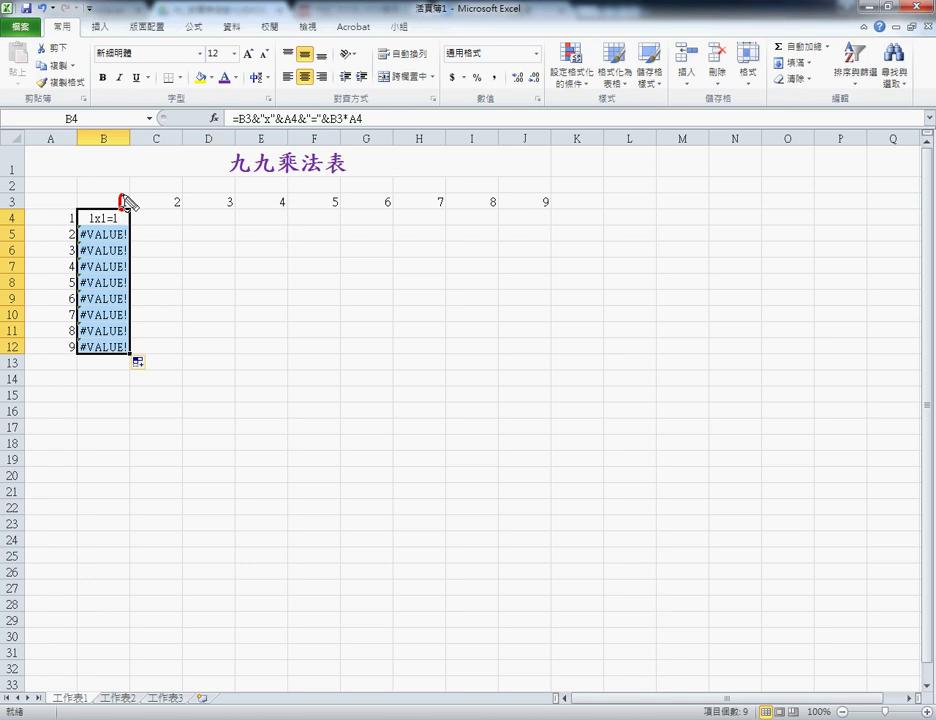
mouse_move(64, 222)
left_mouse_down()
mouse_move(77, 220)
mouse_move(69, 241)
mouse_move(76, 229)
left_mouse_up()
left_click(127, 203)
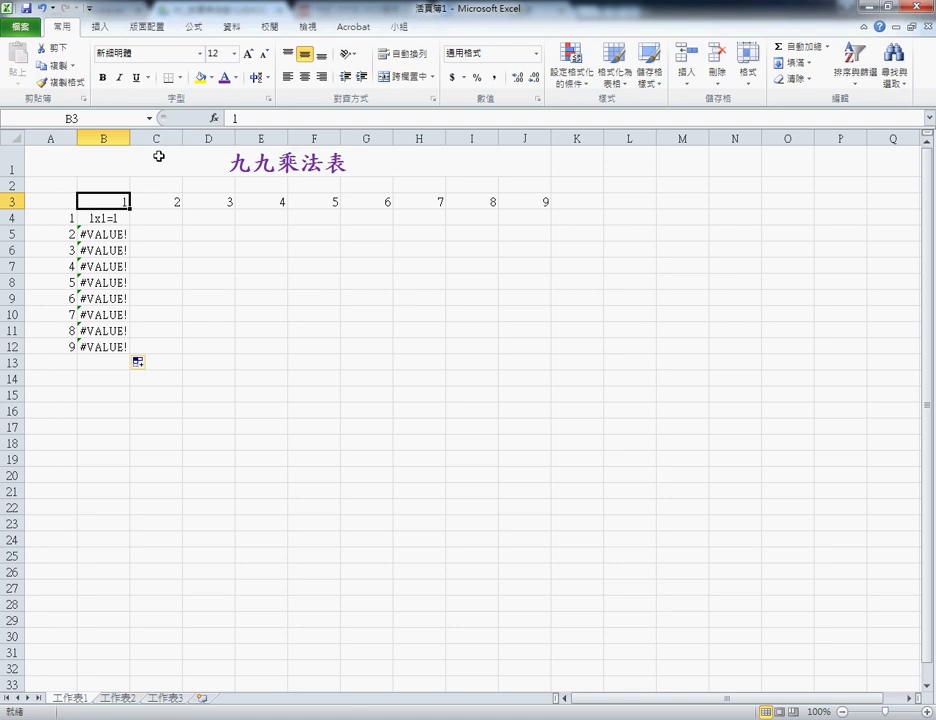
left_click(104, 218)
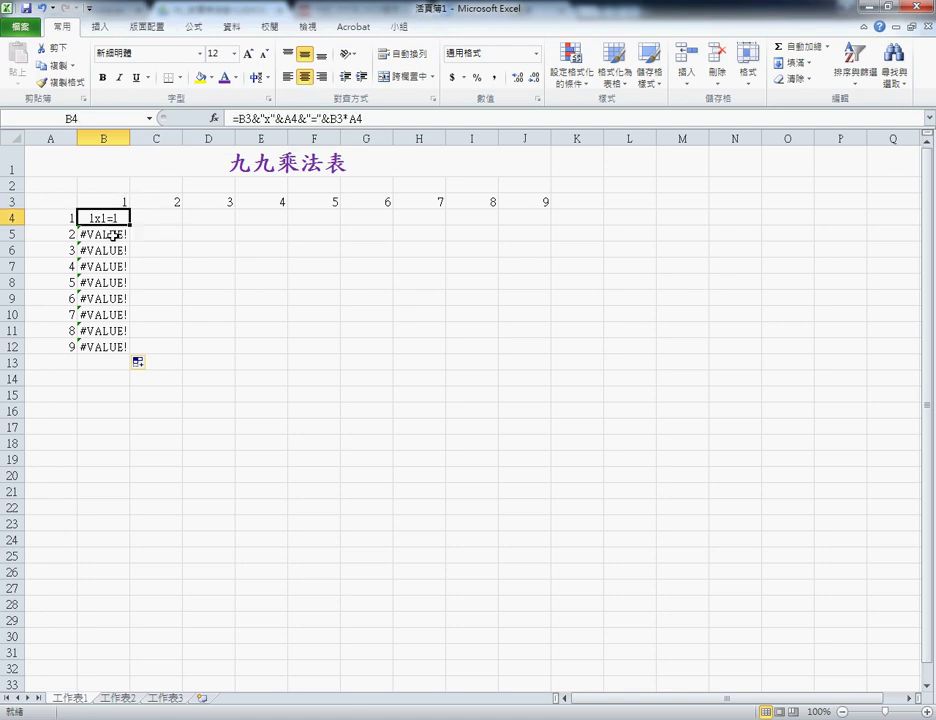
left_click(113, 235)
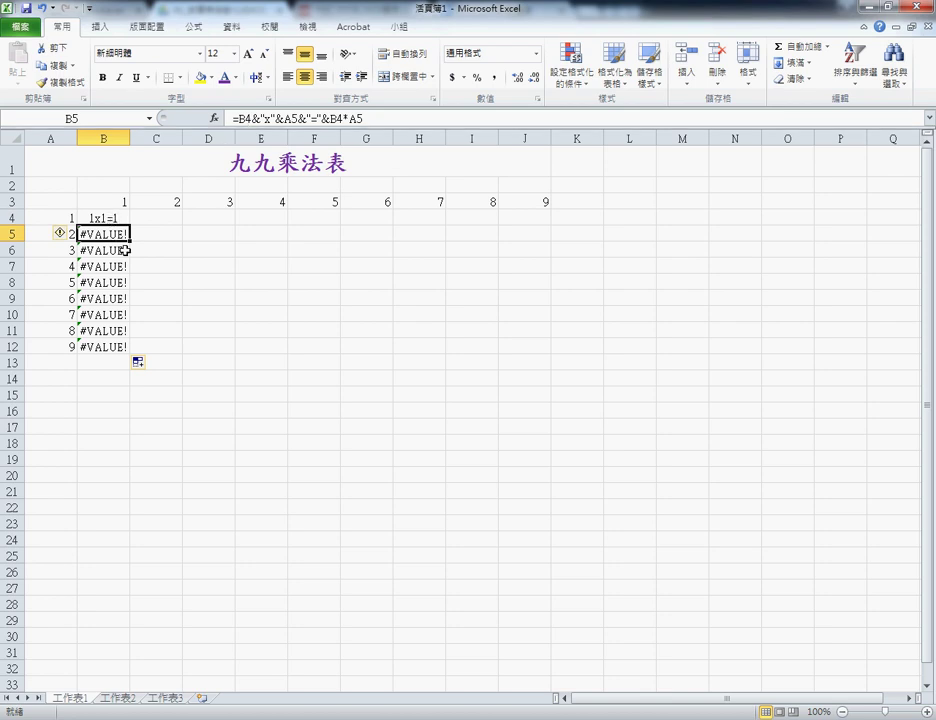
left_click(116, 251)
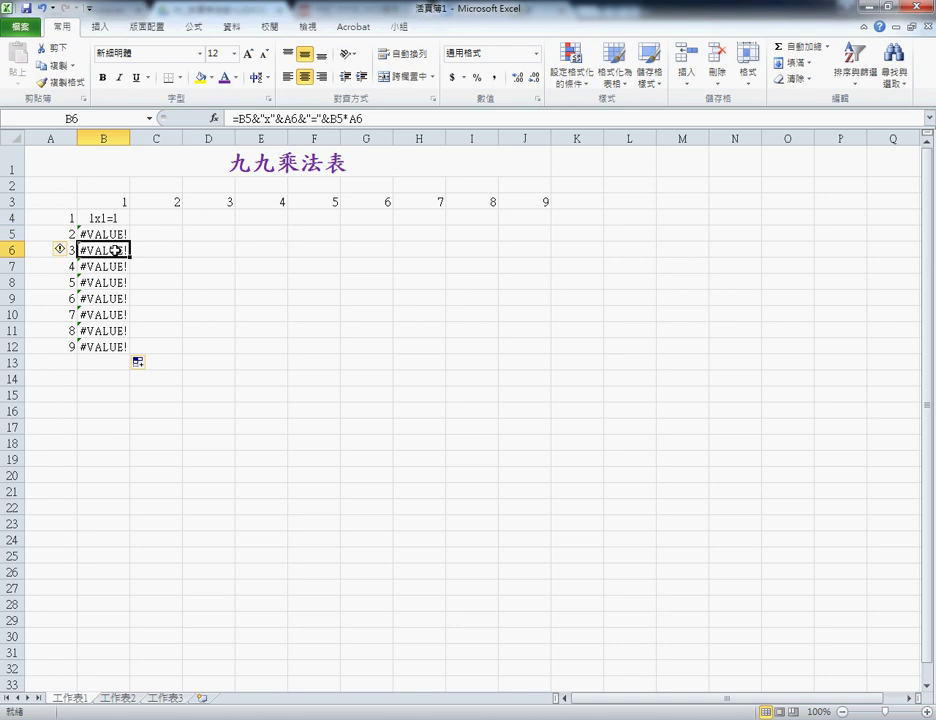
left_click(116, 218)
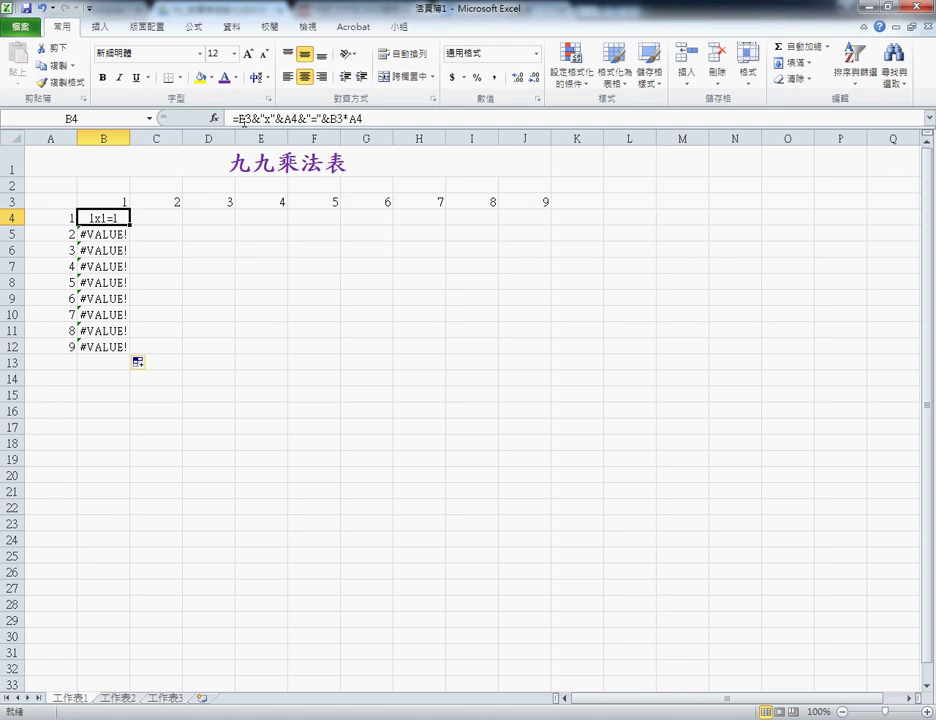
- Change B4 to =B$3&"x"&A4&"="&B$3*A4 and fill it down to B12
left_click(240, 118)
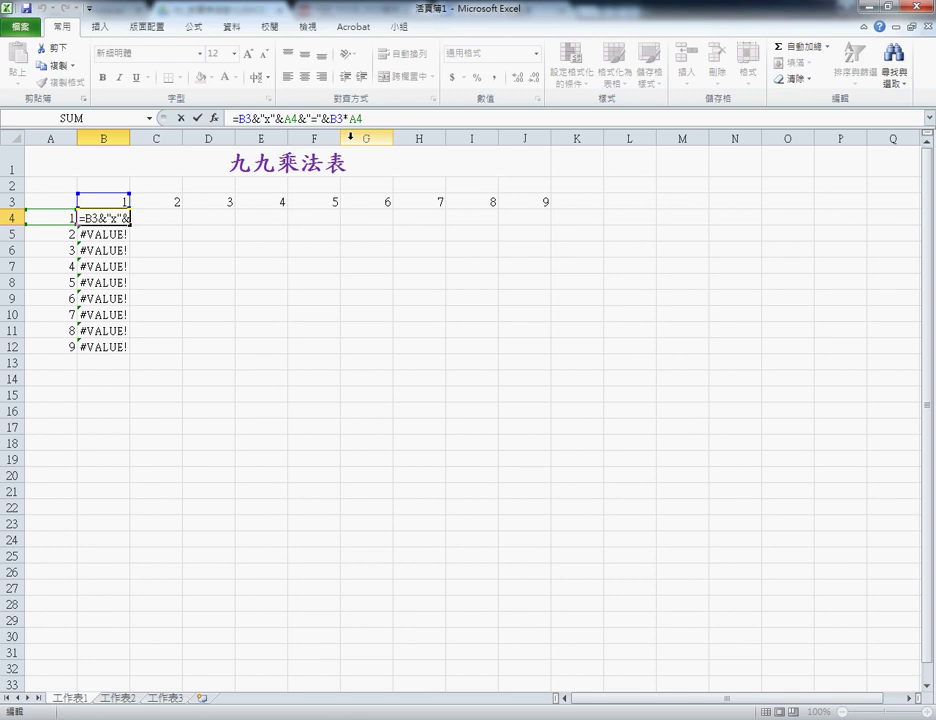
type("$")
left_click(341, 118)
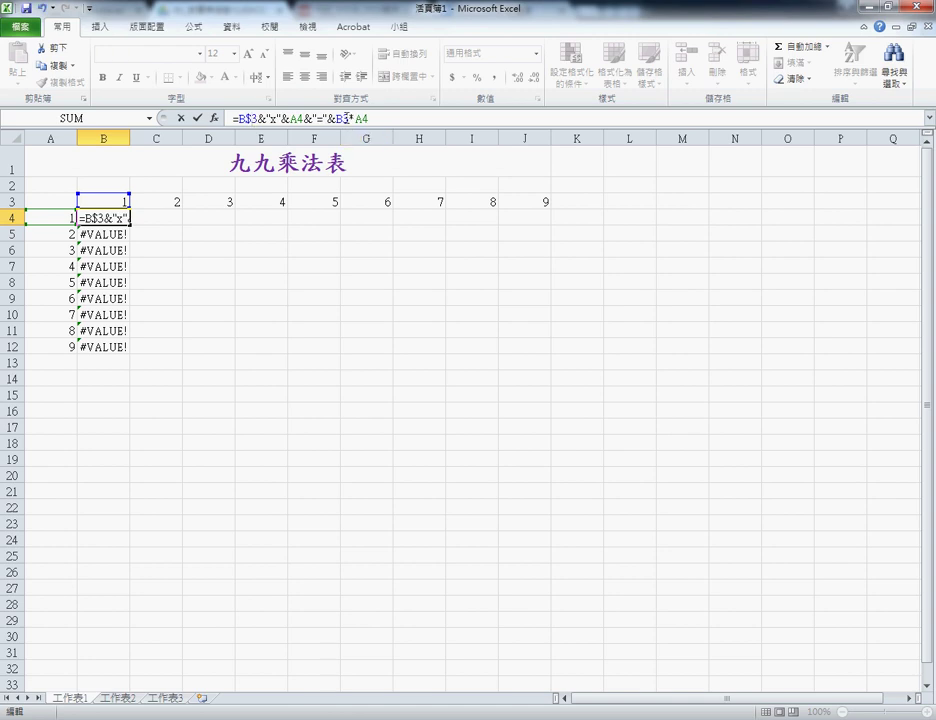
type("$")
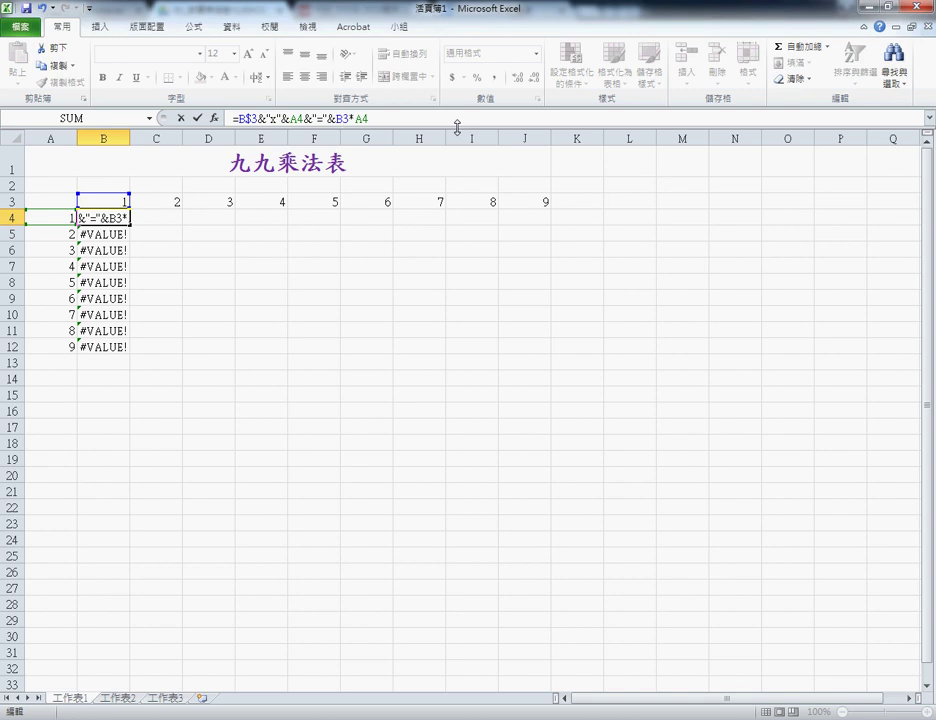
left_click(197, 118)
left_click_drag(130, 225, 133, 355)
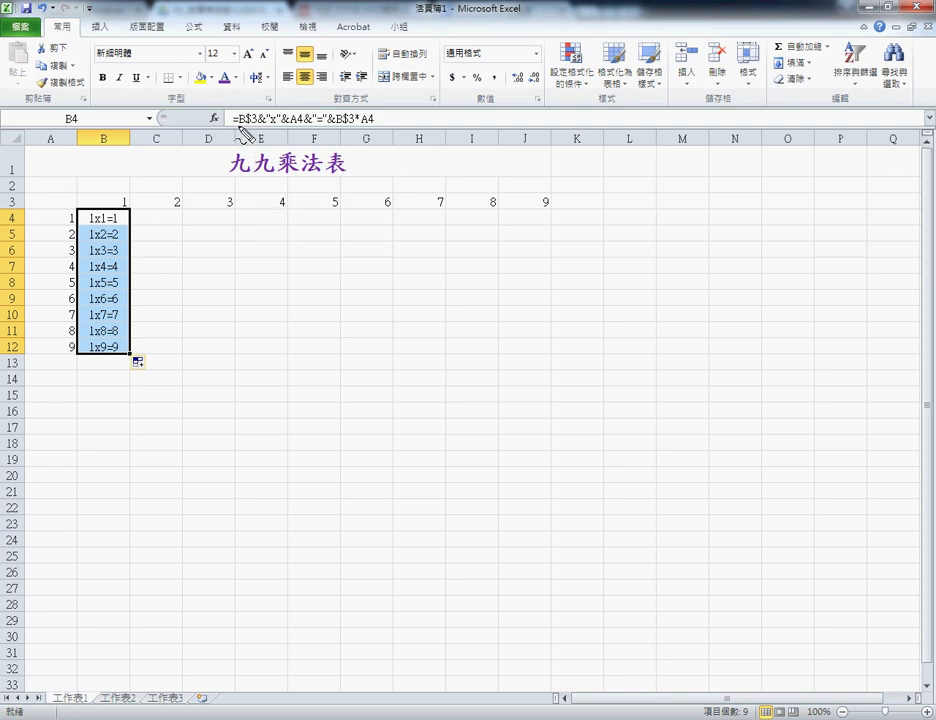
- Annotate the B$3 mixed references in the formula, then begin filling column B's formulas across to column J
left_click_drag(238, 126, 255, 126)
left_click_drag(262, 126, 303, 126)
left_click_drag(242, 122, 244, 125)
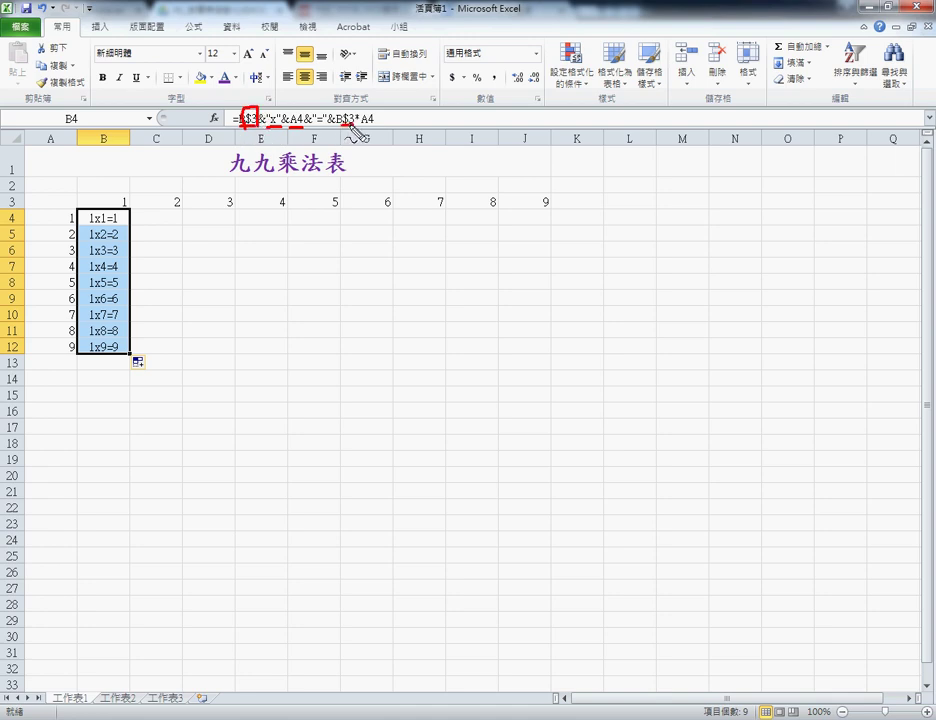
left_click_drag(342, 112, 346, 127)
key("Escape")
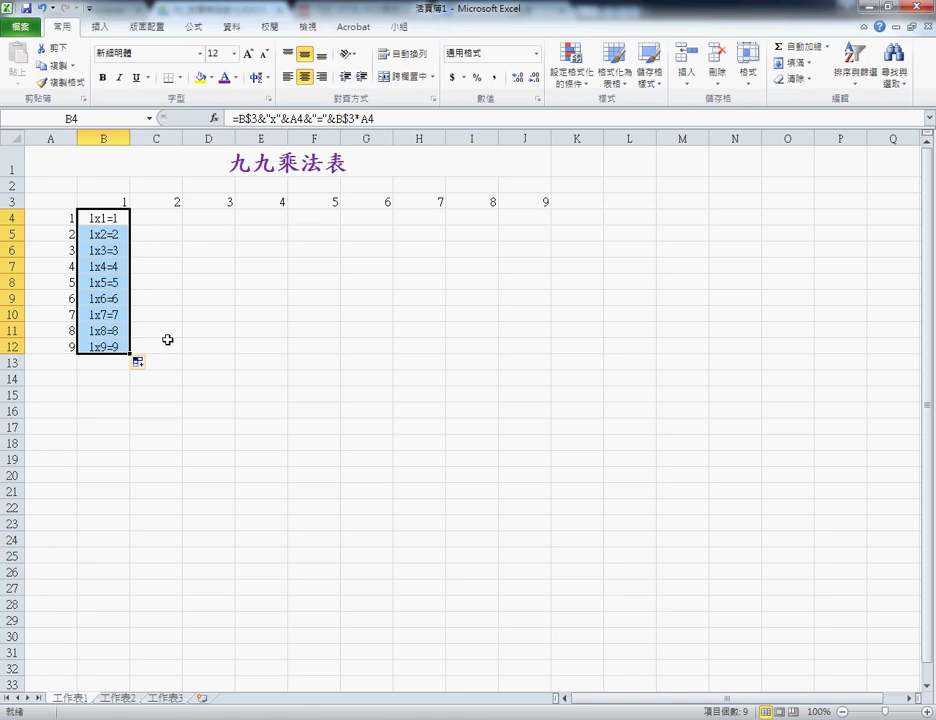
left_click_drag(134, 355, 543, 357)
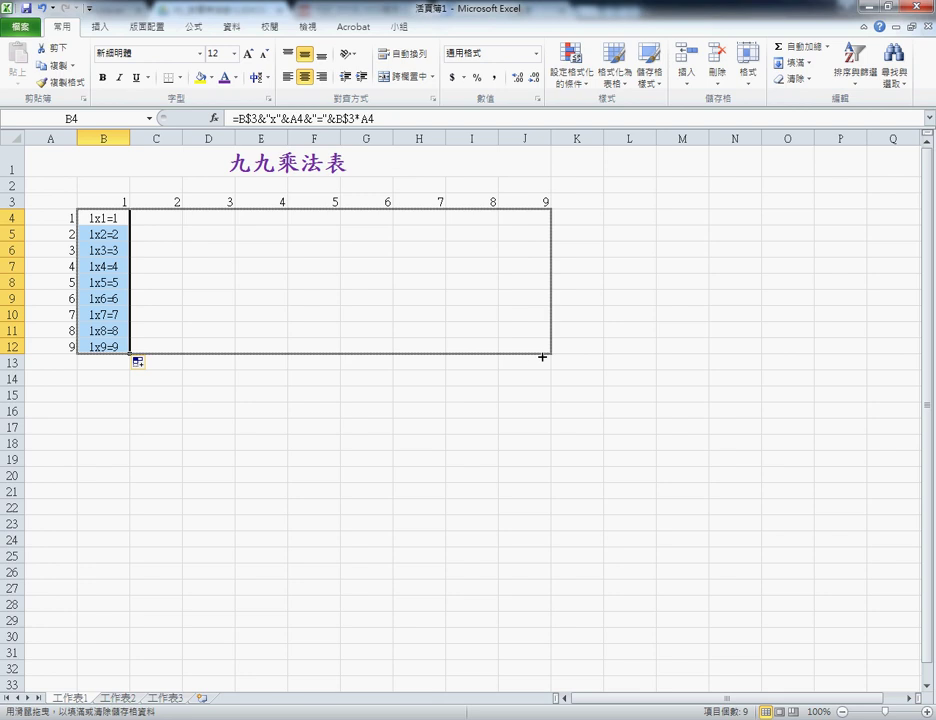
- Fill the column B formulas across to J12, marking the C3 header, $3 and the shifting row reference
left_click_drag(542, 357, 541, 356)
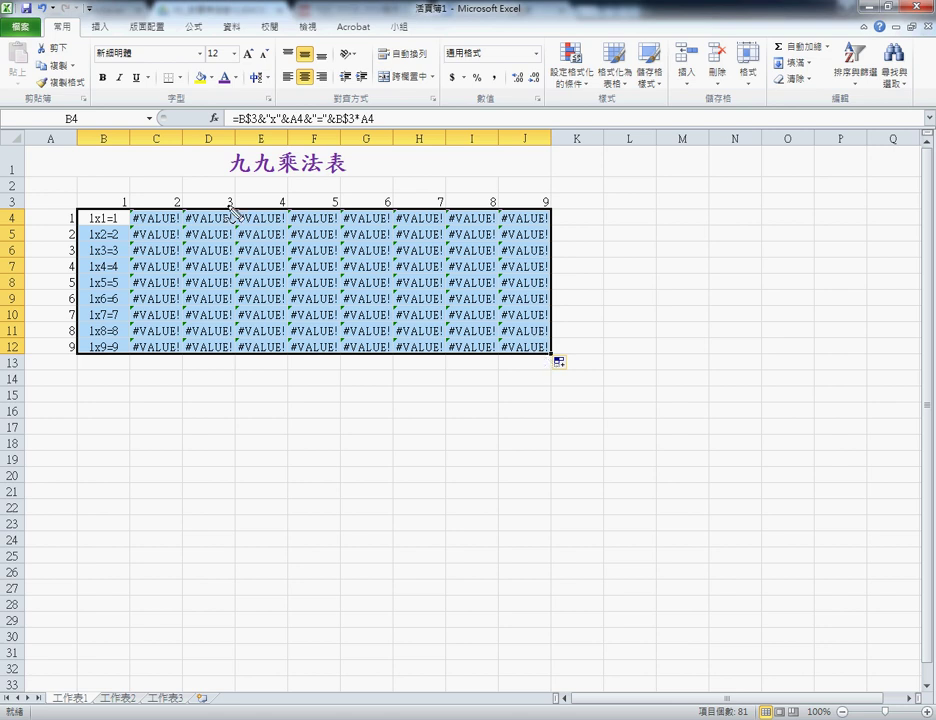
left_click_drag(184, 194, 177, 192)
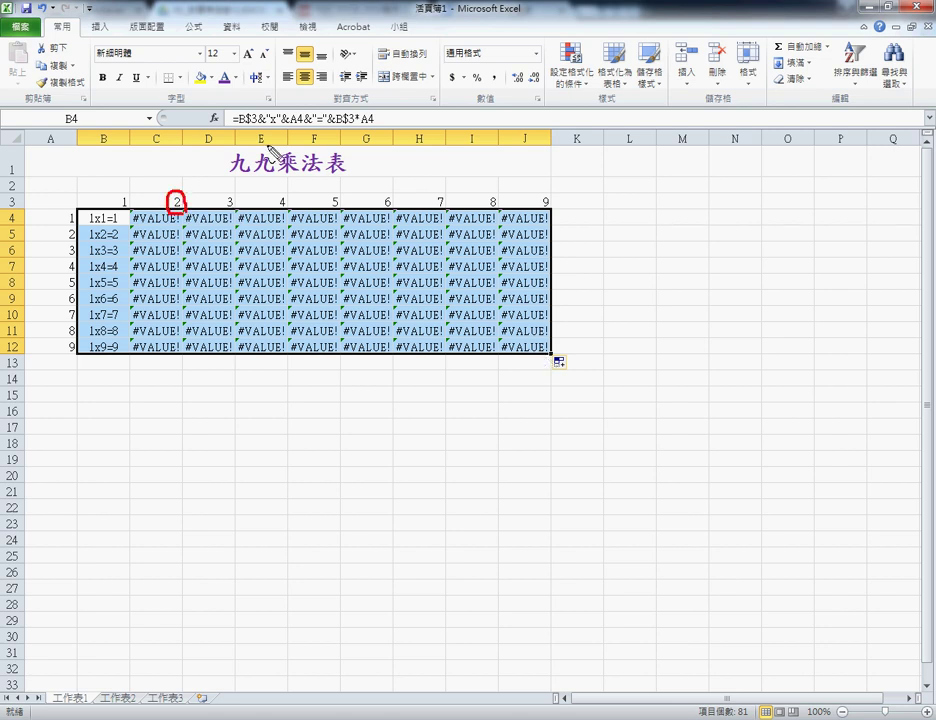
left_click_drag(248, 126, 257, 126)
mouse_move(122, 354)
left_mouse_down()
mouse_move(180, 350)
mouse_move(172, 357)
left_mouse_up()
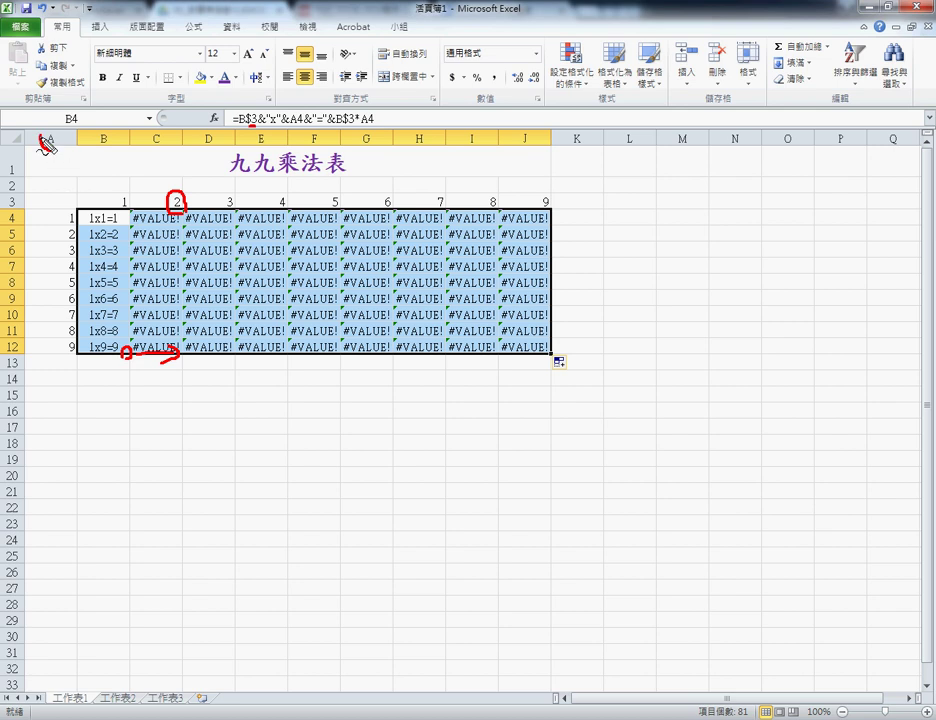
- Mark column A's row numbers, the A4 reference and the column B header, then clear the annotations
mouse_move(44, 143)
left_mouse_down()
mouse_move(52, 128)
mouse_move(57, 212)
mouse_move(72, 212)
left_mouse_up()
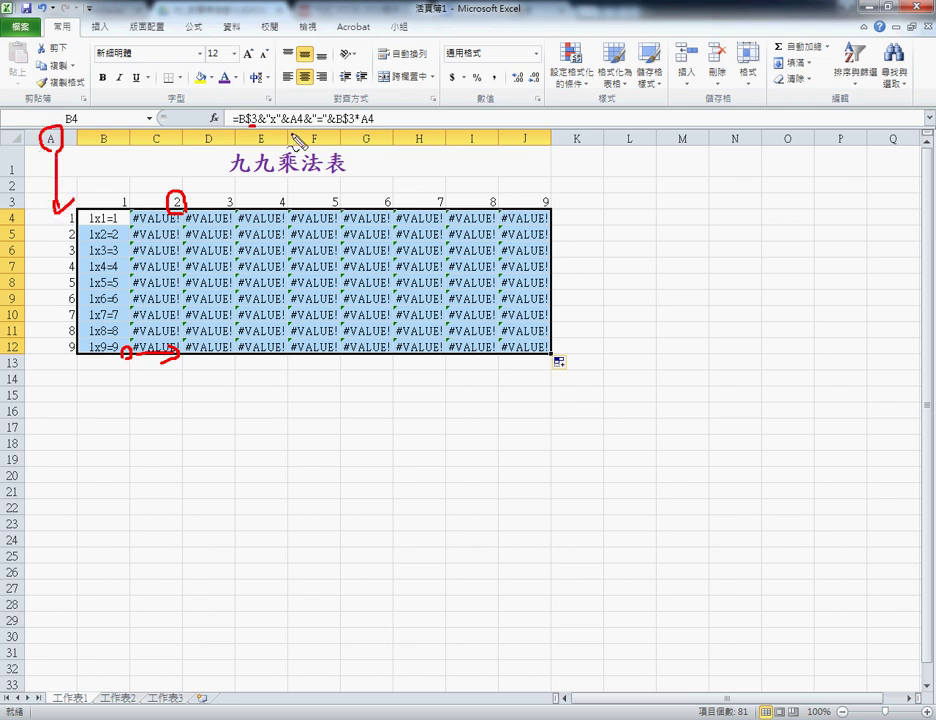
left_click_drag(287, 127, 298, 126)
left_click_drag(100, 128, 112, 150)
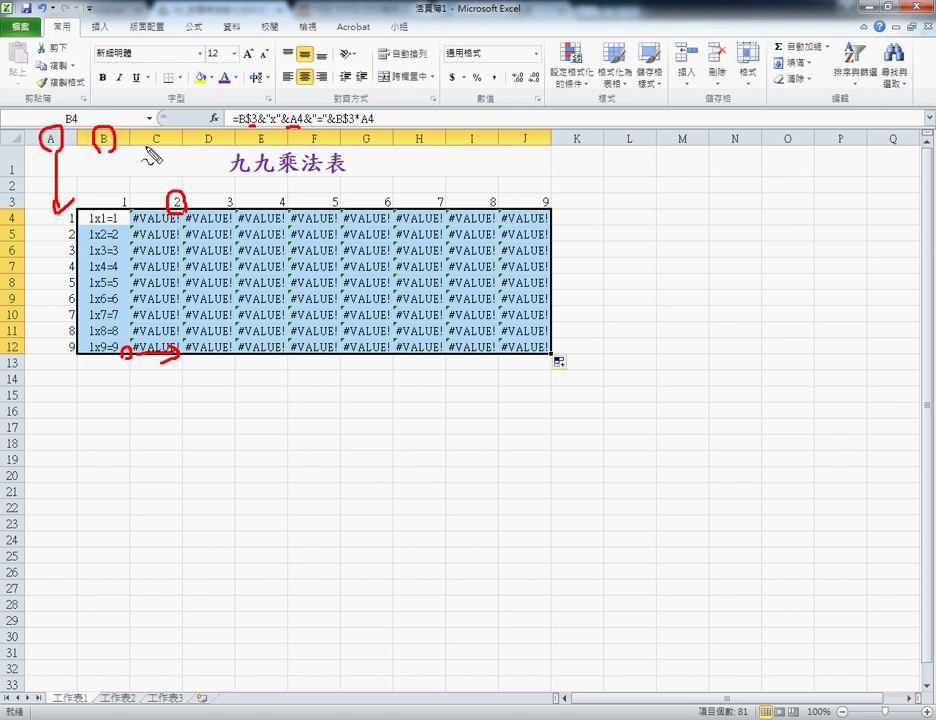
key("Escape")
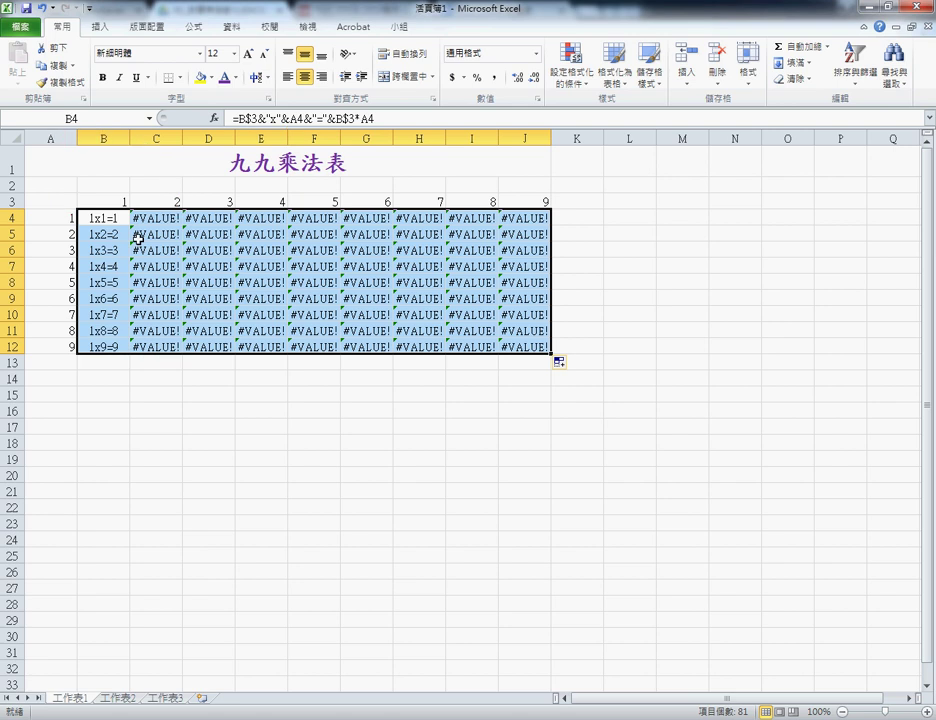
- Inspect C4's copied formula to see how its references shifted, leaving it unchanged
left_click(160, 219)
double_click(296, 118)
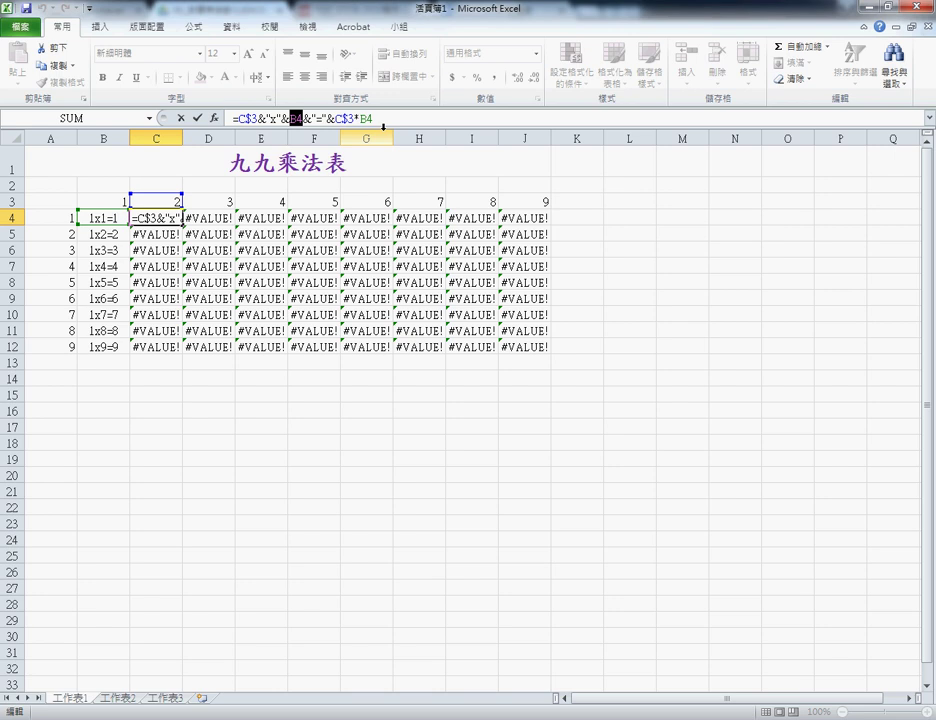
left_click(197, 118)
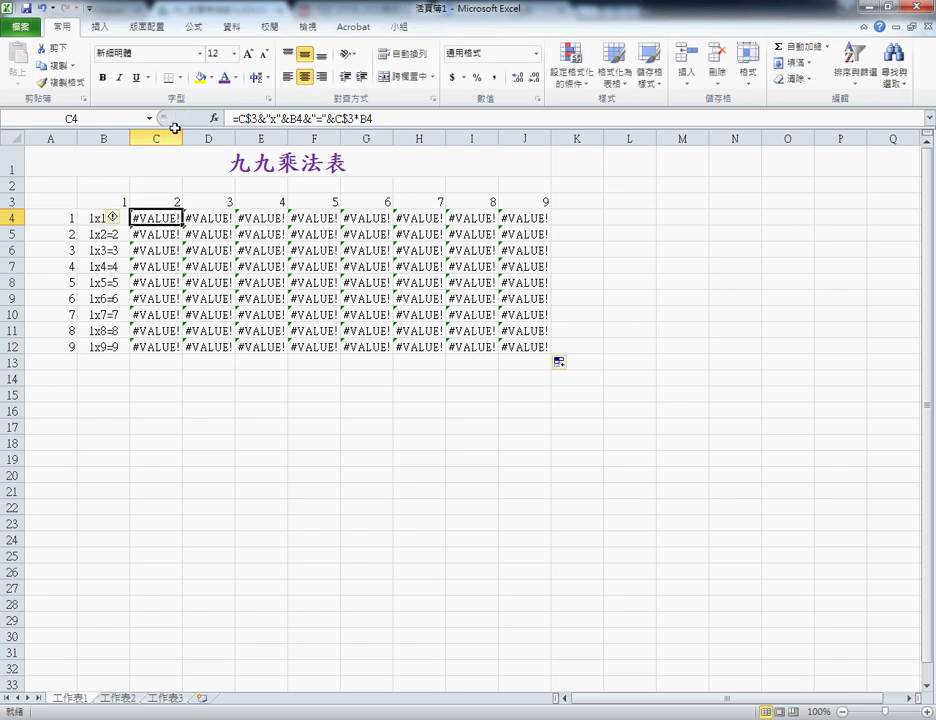
- Change B4's formula to =B$3&"x"&$A4&"="&B$3*$A4 so column A stays anchored
left_click(104, 217)
left_click(290, 118)
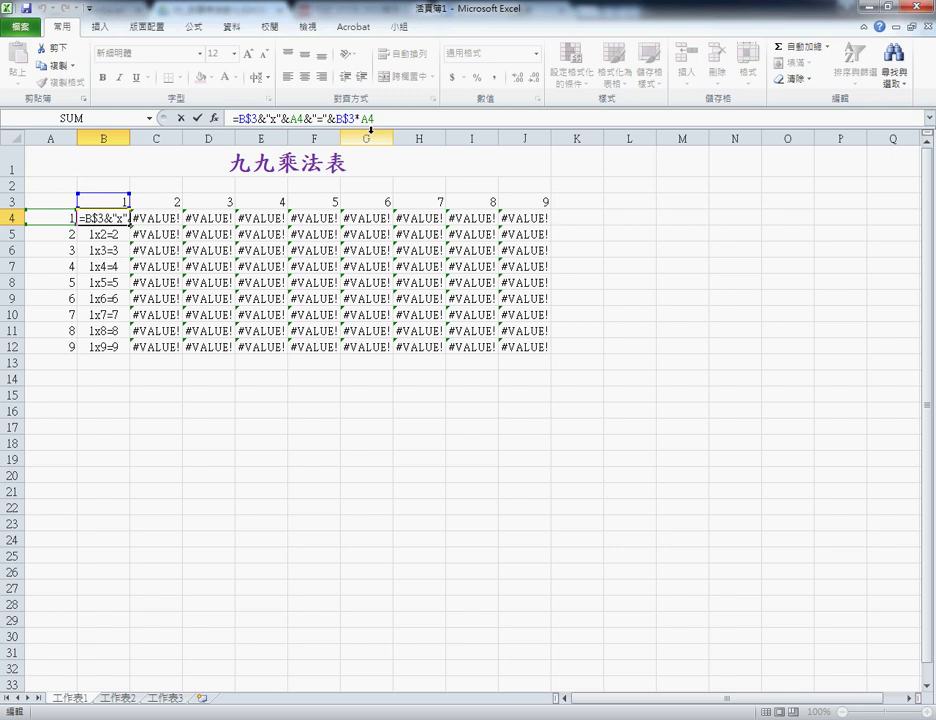
type("$3*")
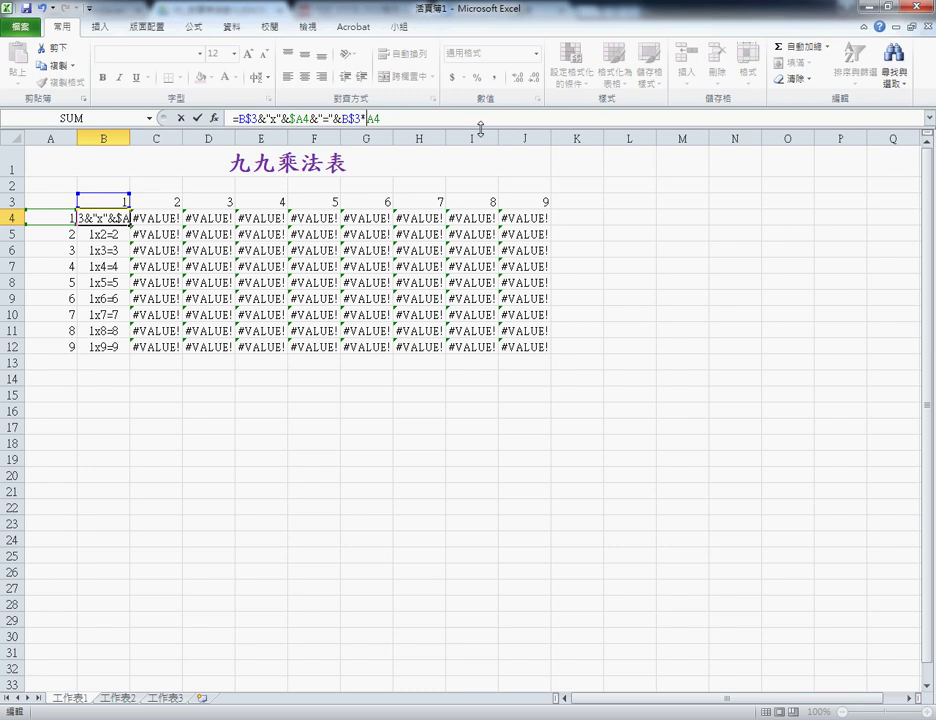
type("$")
left_click(201, 119)
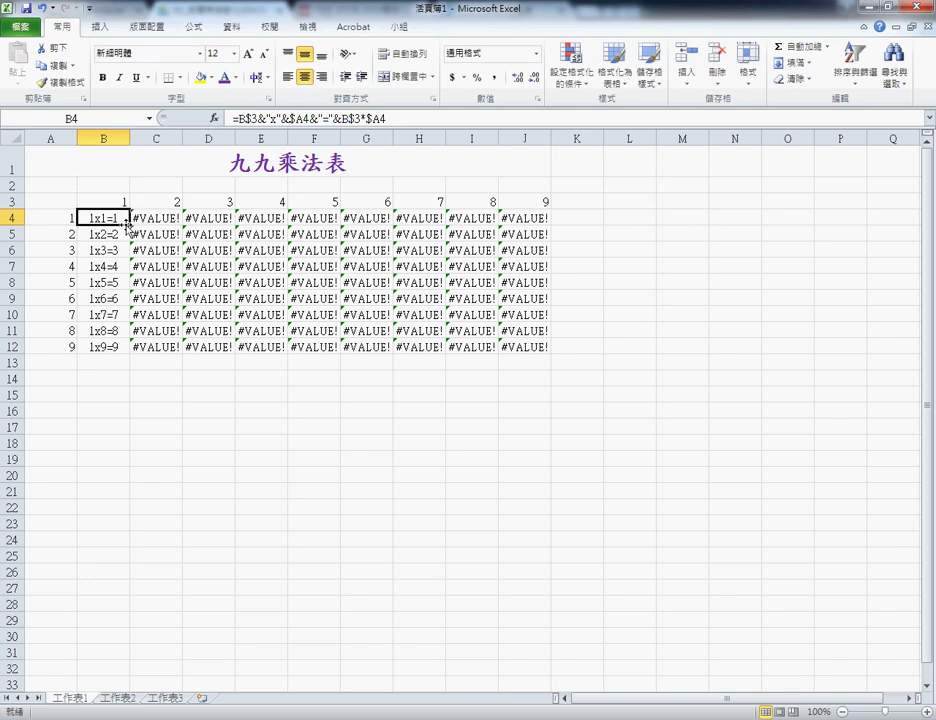
- Copy the corrected B4 formula through B4:J12, producing every product from 1x1=1 to 9x9=81
mouse_move(129, 226)
left_mouse_down()
mouse_move(129, 353)
mouse_move(542, 358)
left_mouse_up()
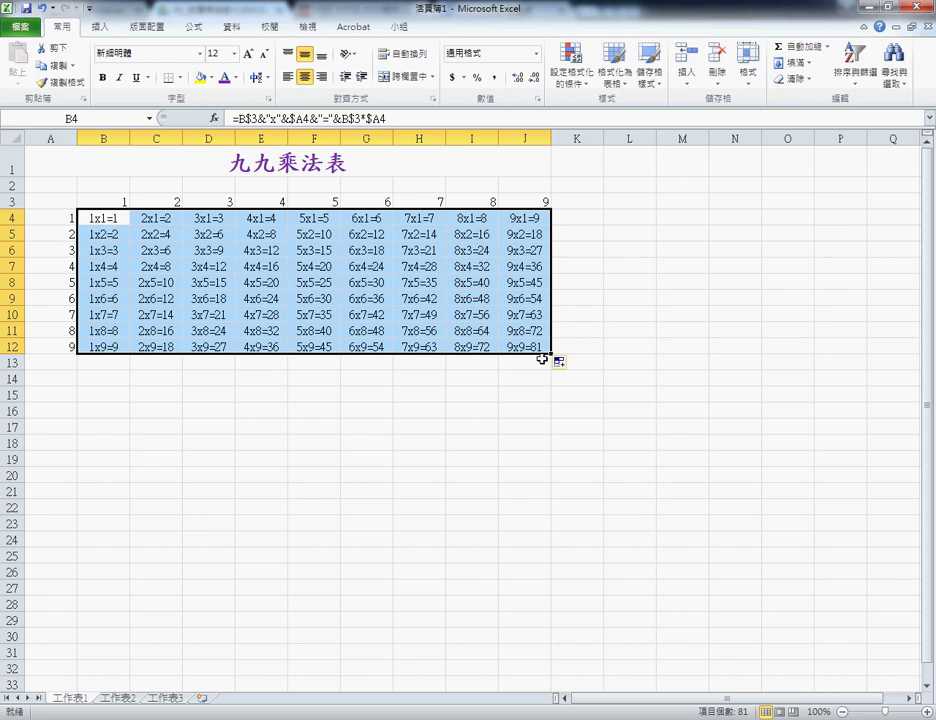
left_click(213, 718)
- Switch to 107.xlsx, check its B4 and C5 formulas, and trace the 1×1=1 to 9×9=81 diagonal
left_click(184, 672)
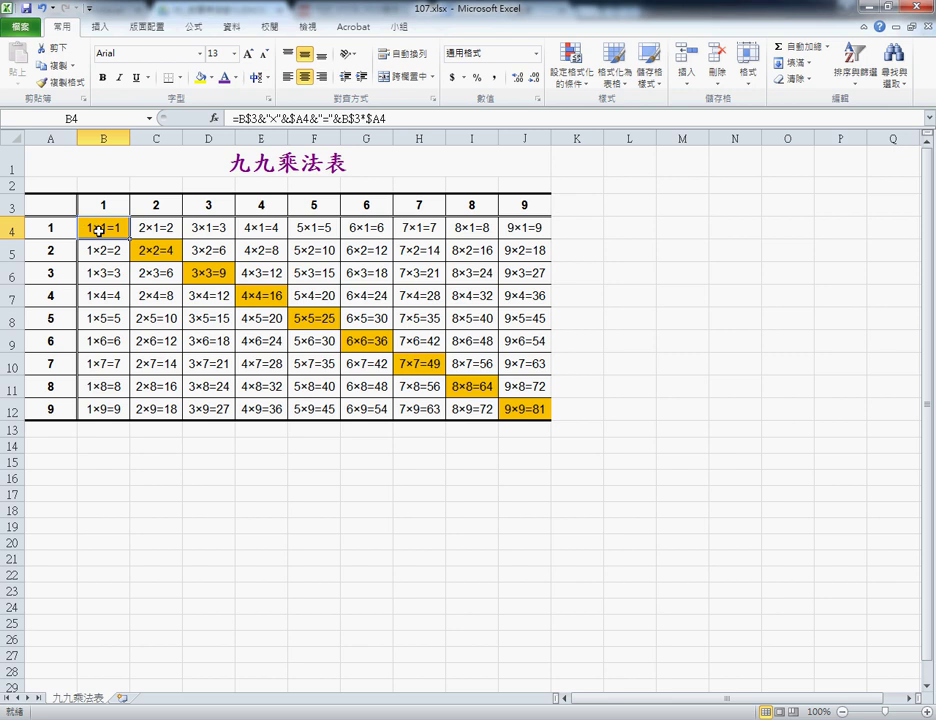
left_click(160, 252)
left_click(108, 228)
left_click_drag(112, 227, 530, 417)
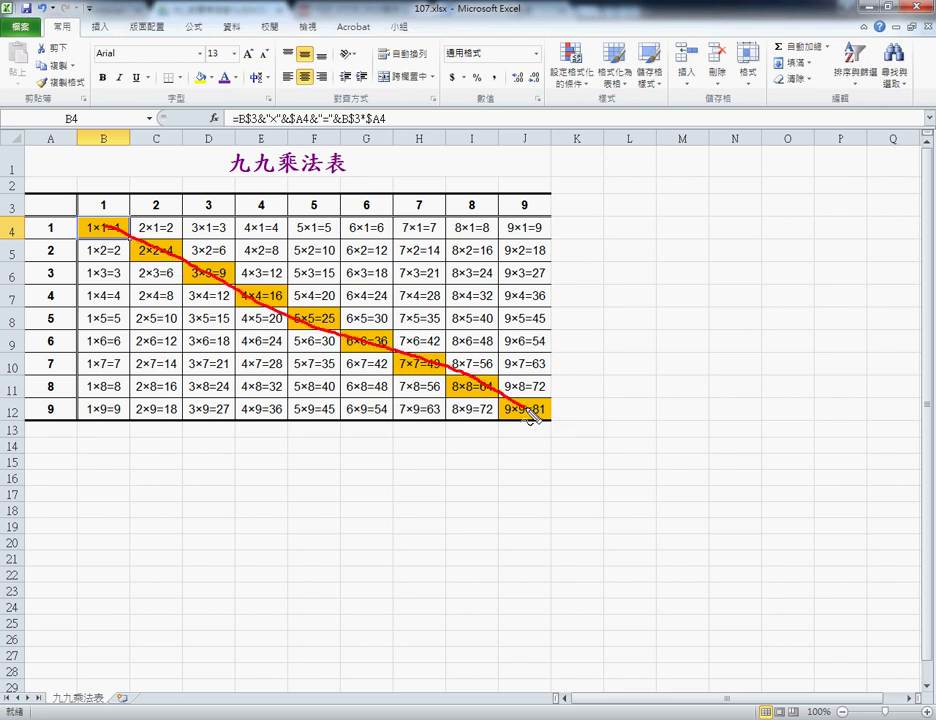